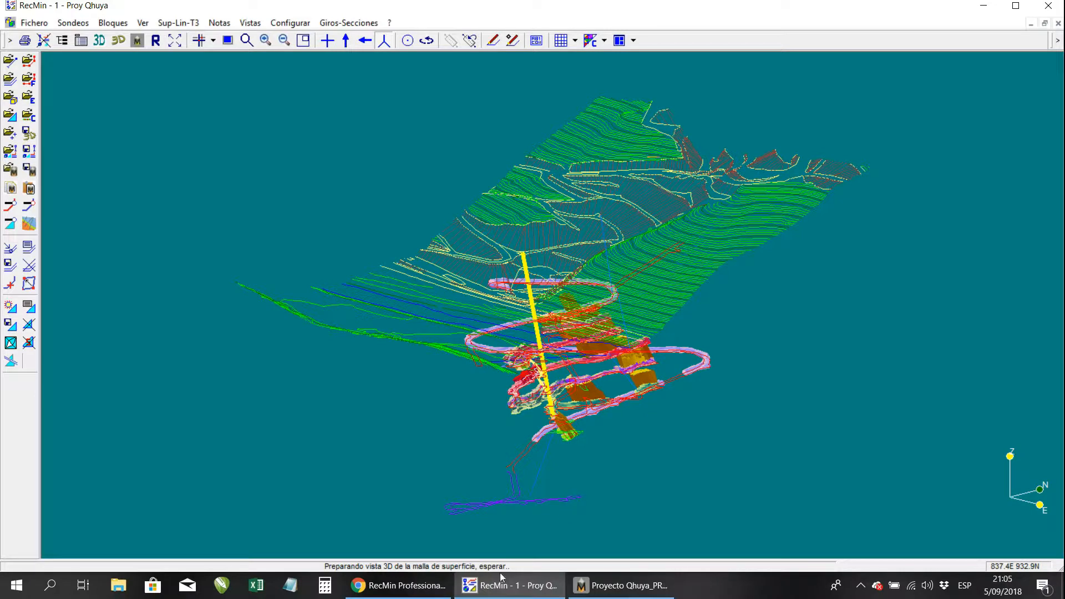
Switch between the Proy Qhuya model in RecMin and the empty Proyecto Qhuya_PRO scene to compare the two programs
mouse_move(504, 595)
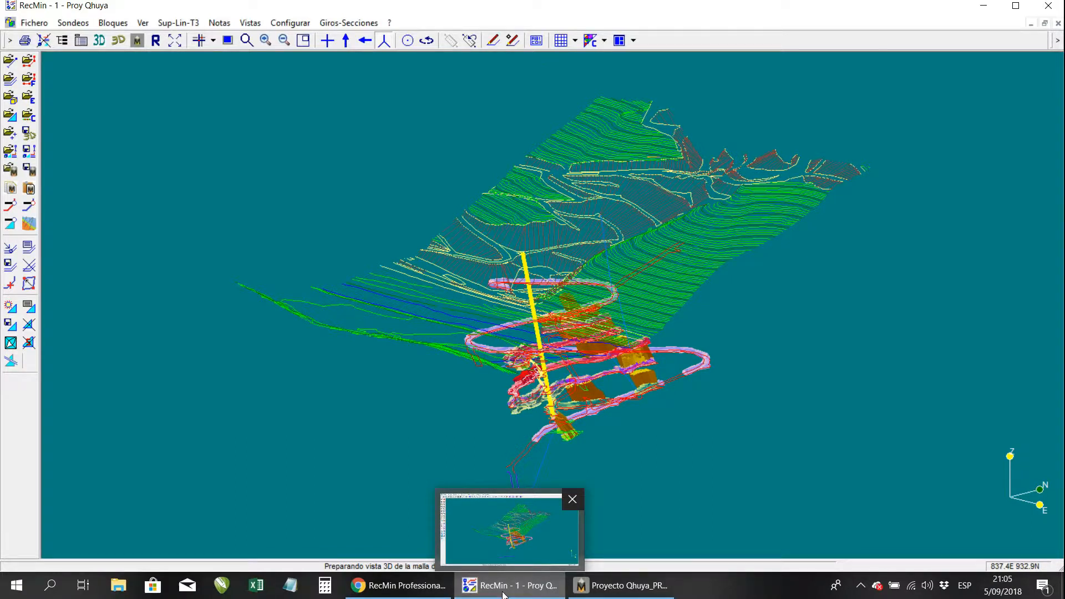
left_click(504, 595)
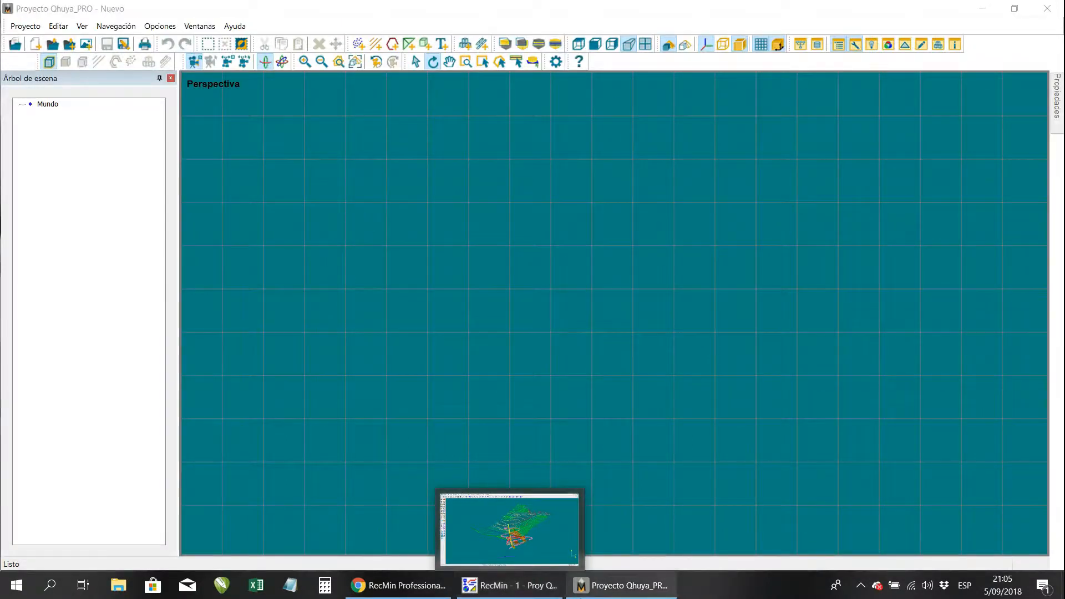
left_click(983, 8)
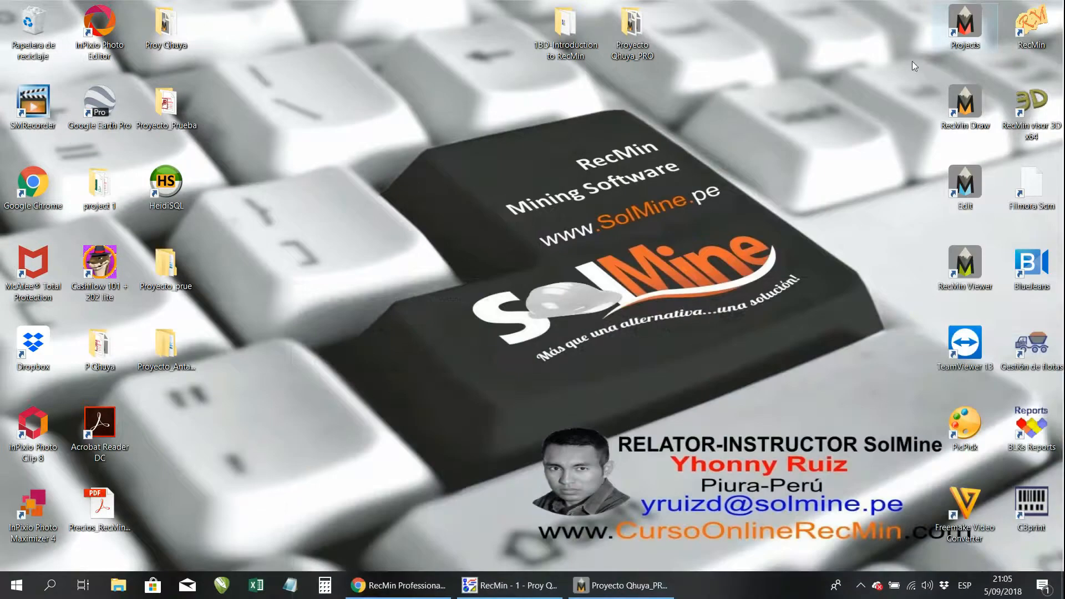
left_click(621, 585)
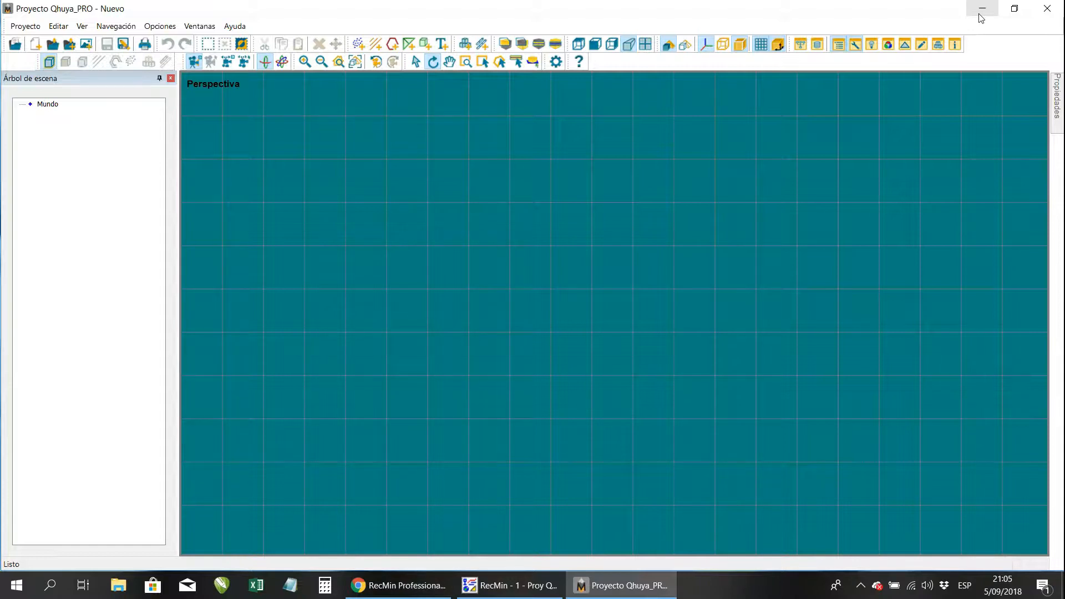
left_click(980, 16)
left_click(520, 586)
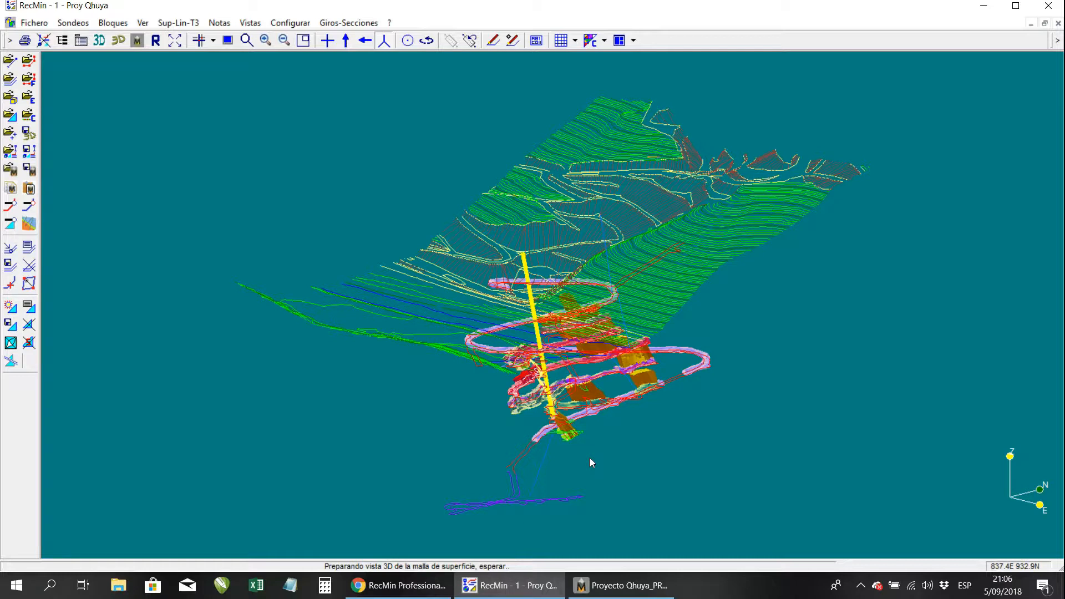
left_click(621, 585)
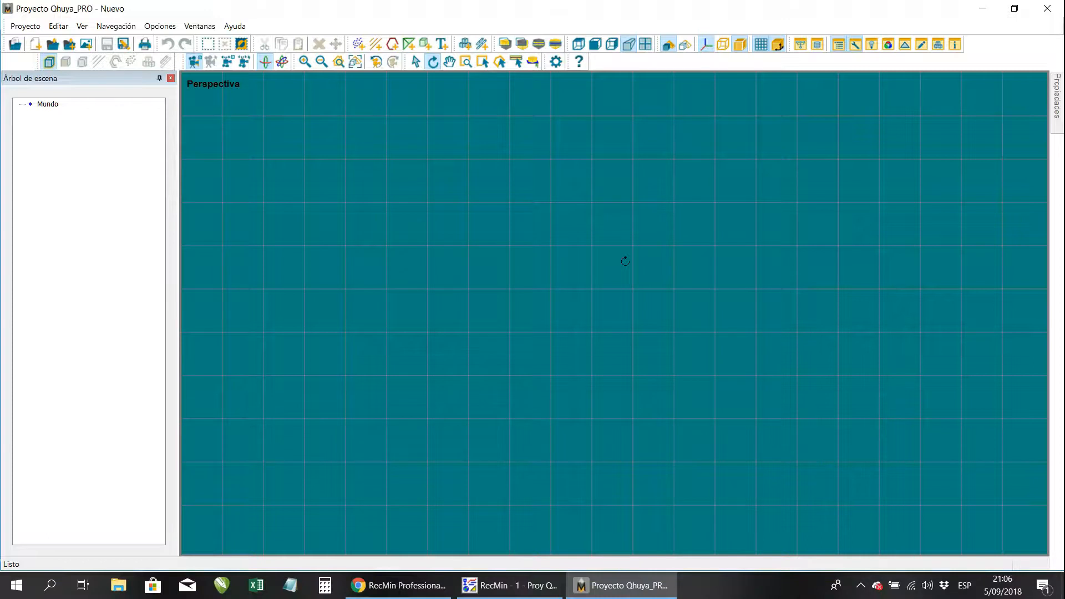
mouse_move(521, 594)
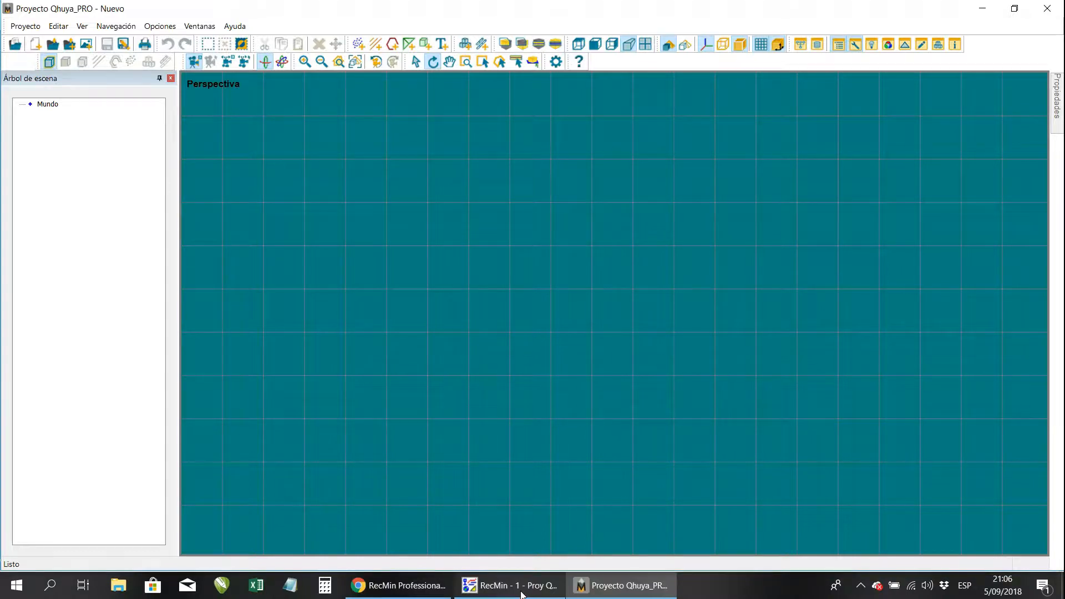
left_click(521, 588)
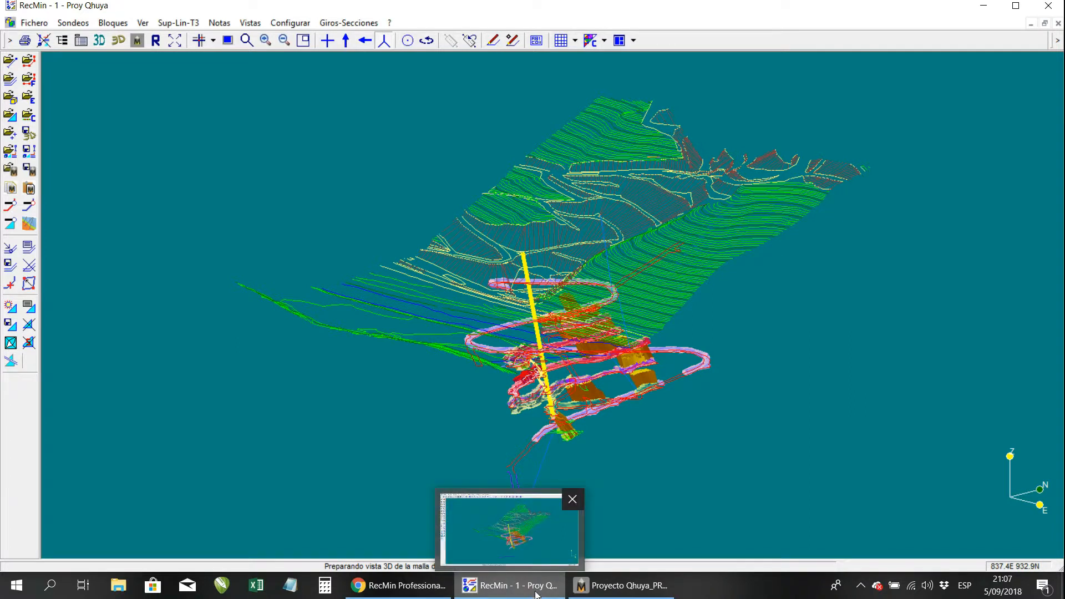
mouse_move(610, 590)
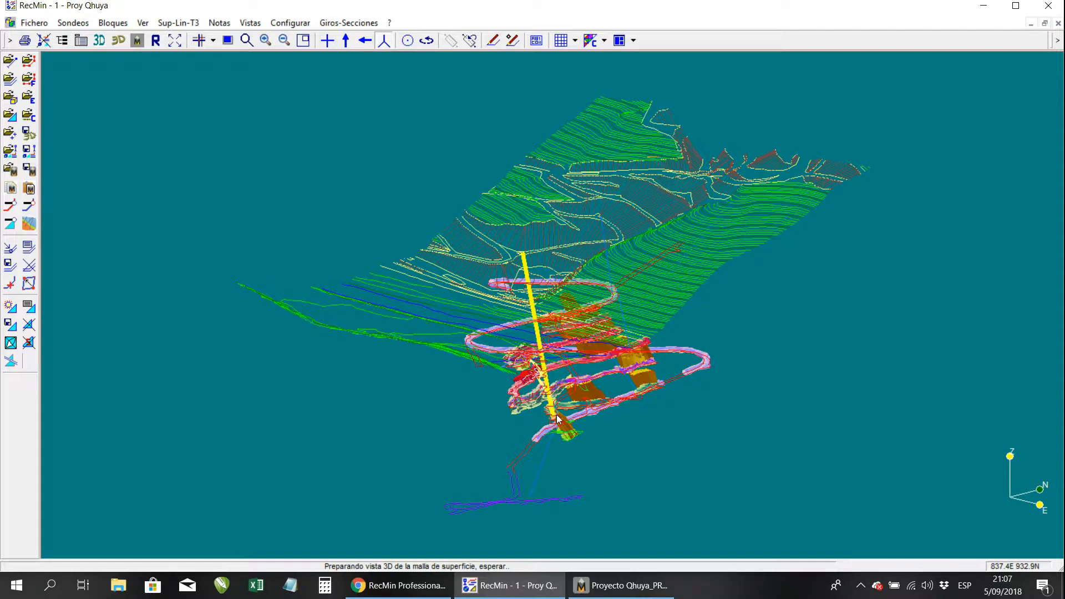
left_click(620, 584)
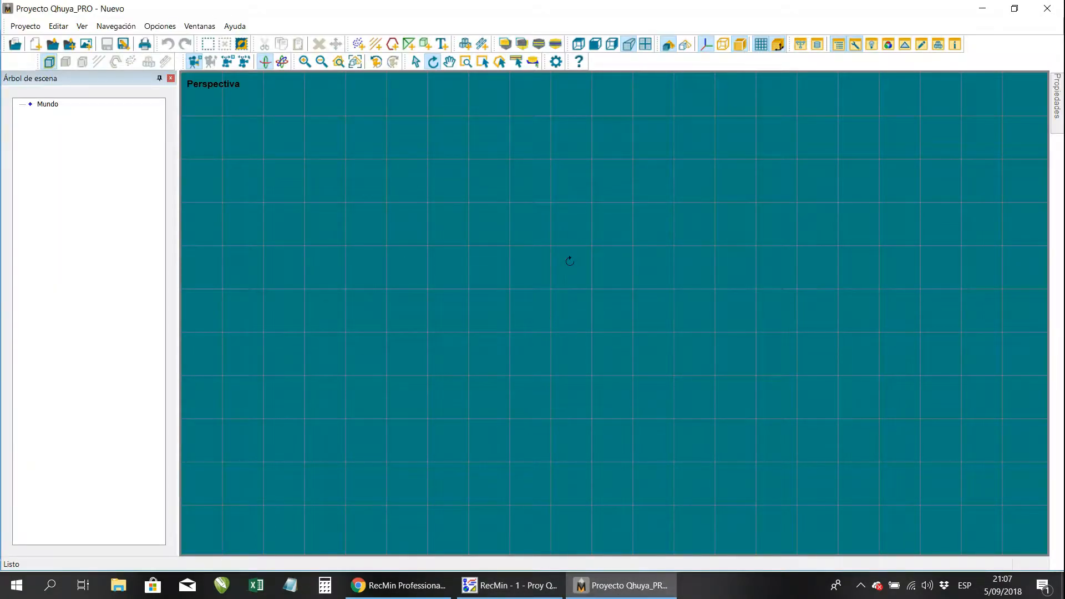
Return to RecMin and rotate the 3D view of the Proy Qhuya mine model, comparing it with the Proyecto Qhuya_PRO window
left_click(524, 584)
left_click(426, 39)
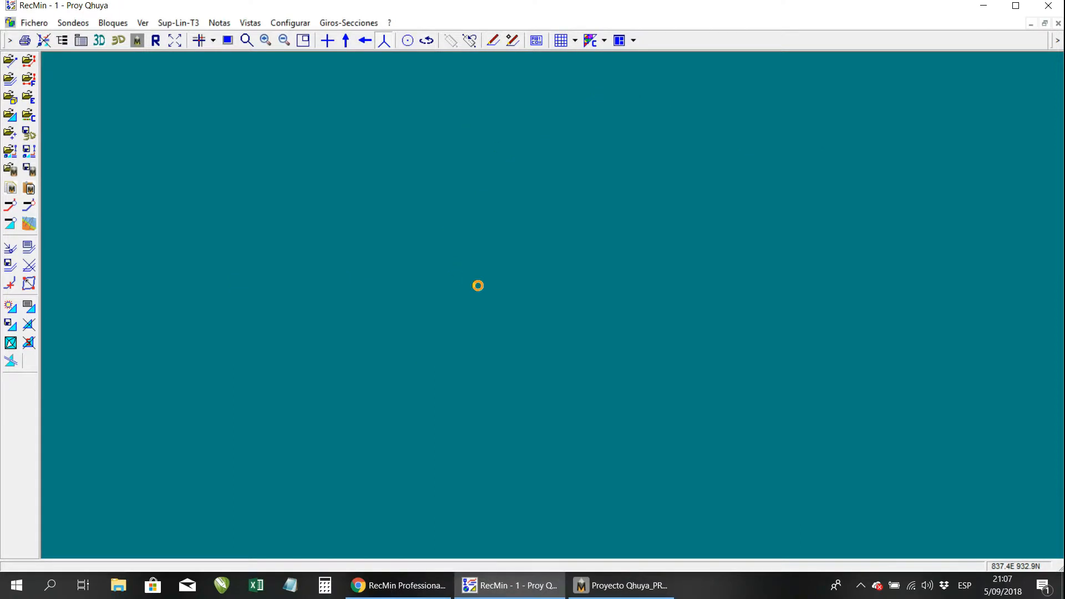
left_click(526, 587)
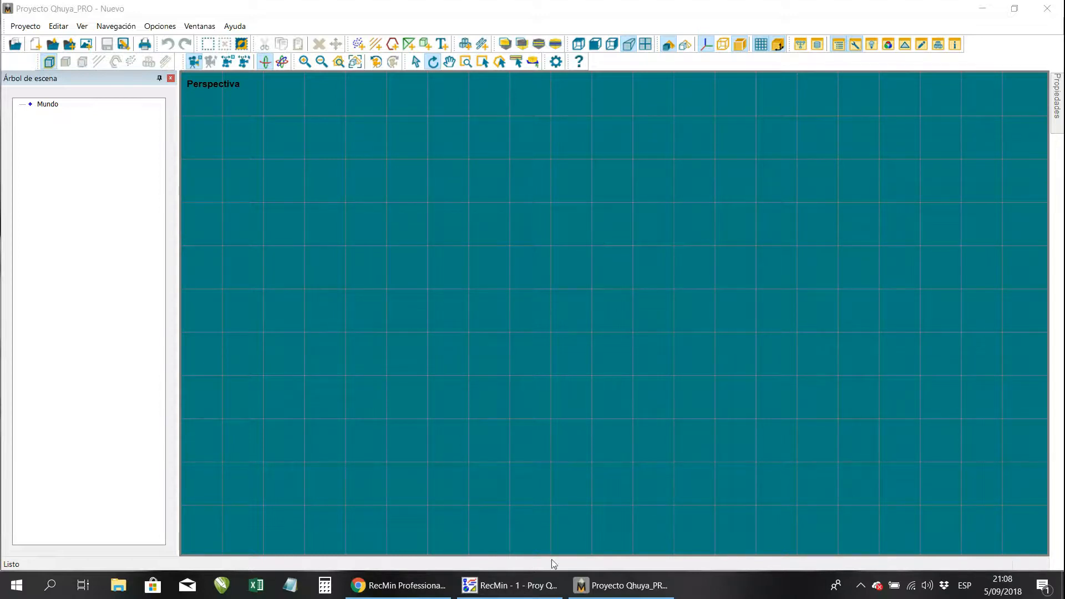
left_click(528, 585)
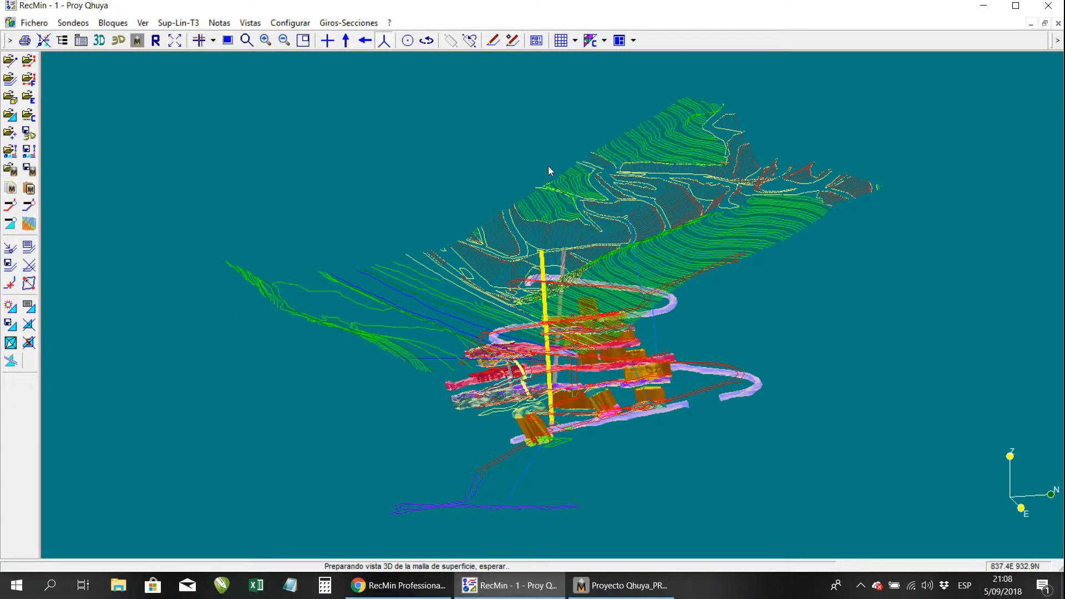
left_click(621, 585)
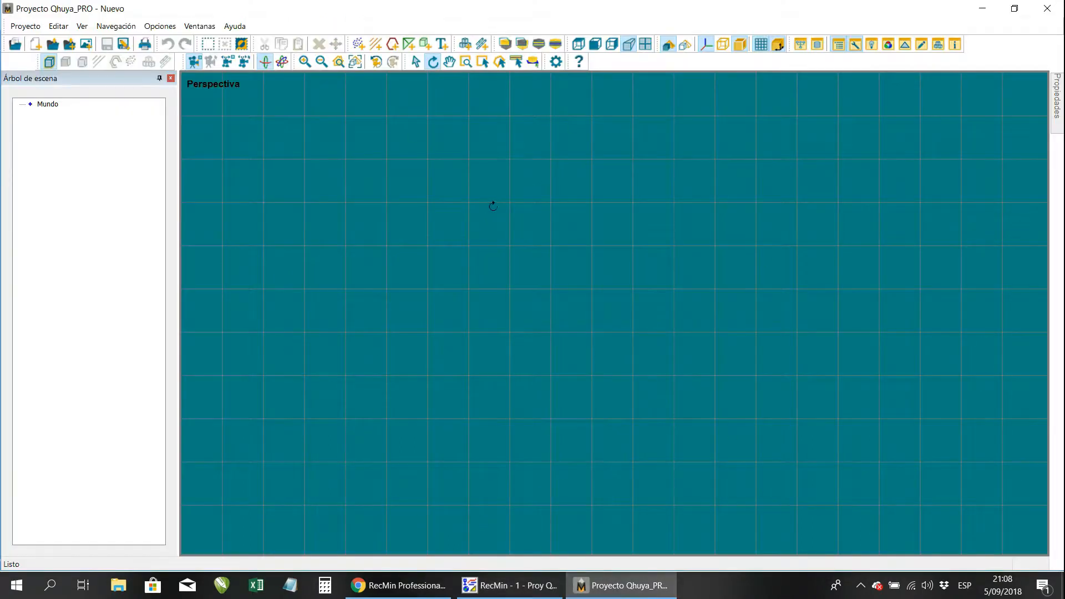
left_click(529, 587)
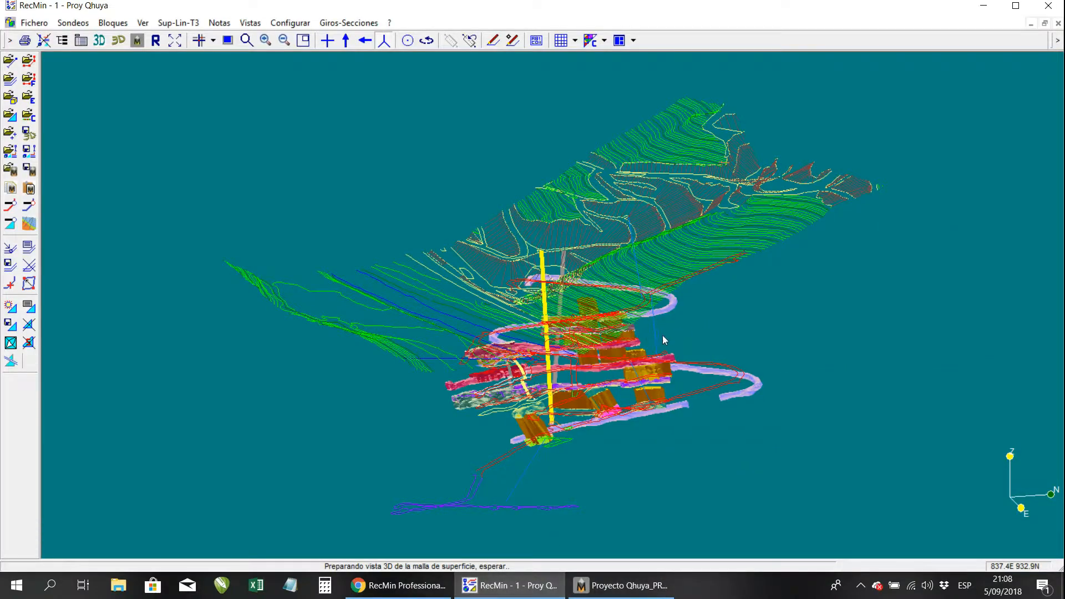
left_click(621, 586)
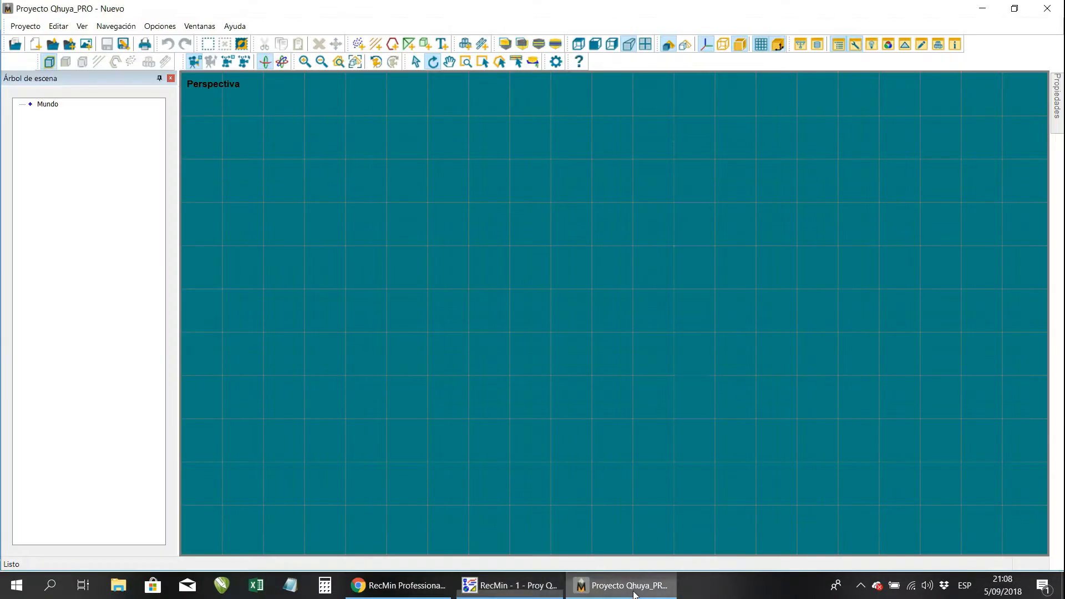
Copy the loaded Proy Qhuya model from RecMin and paste it into the empty Proyecto Qhuya_PRO scene
left_click(519, 596)
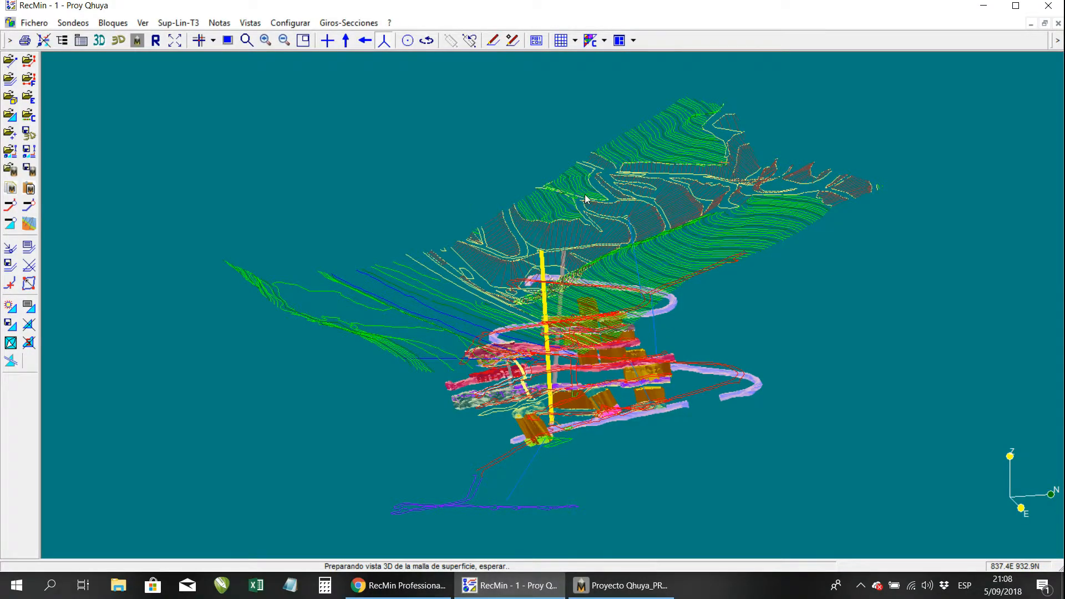
left_click(11, 190)
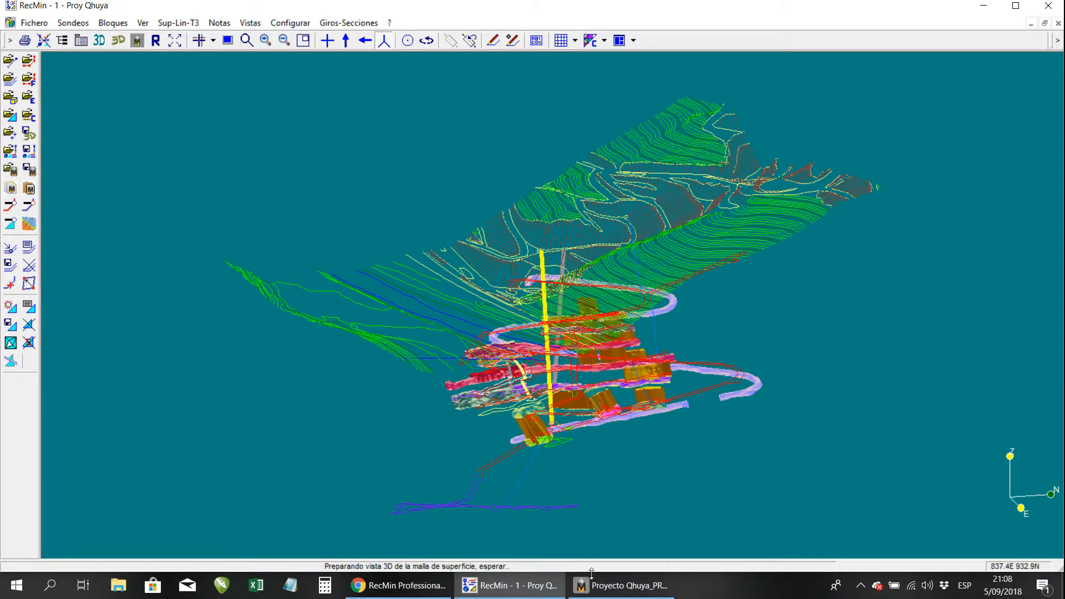
left_click(11, 190)
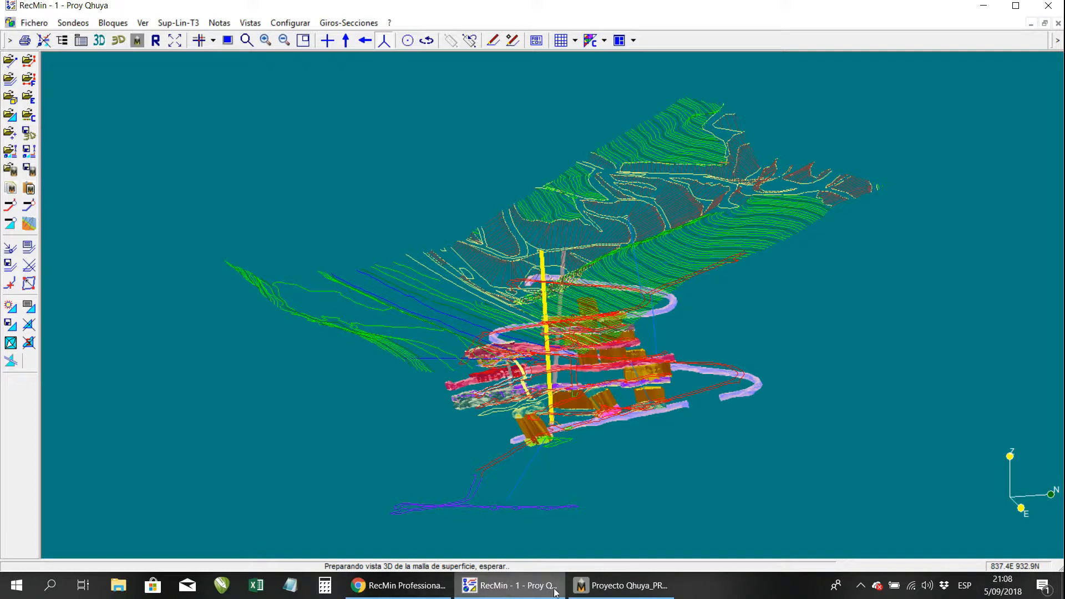
left_click(618, 596)
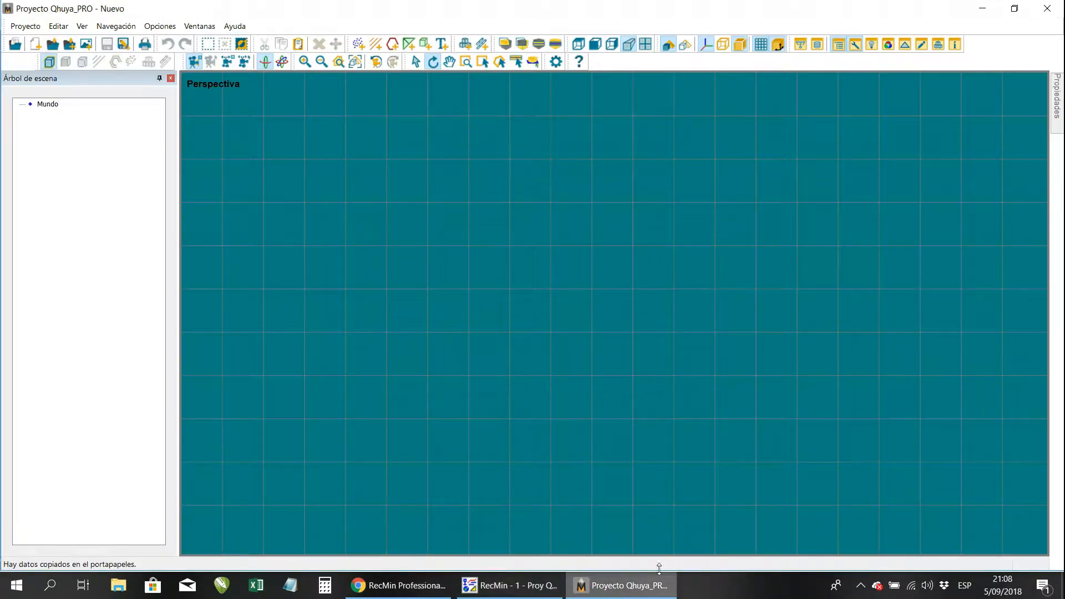
right_click(454, 168)
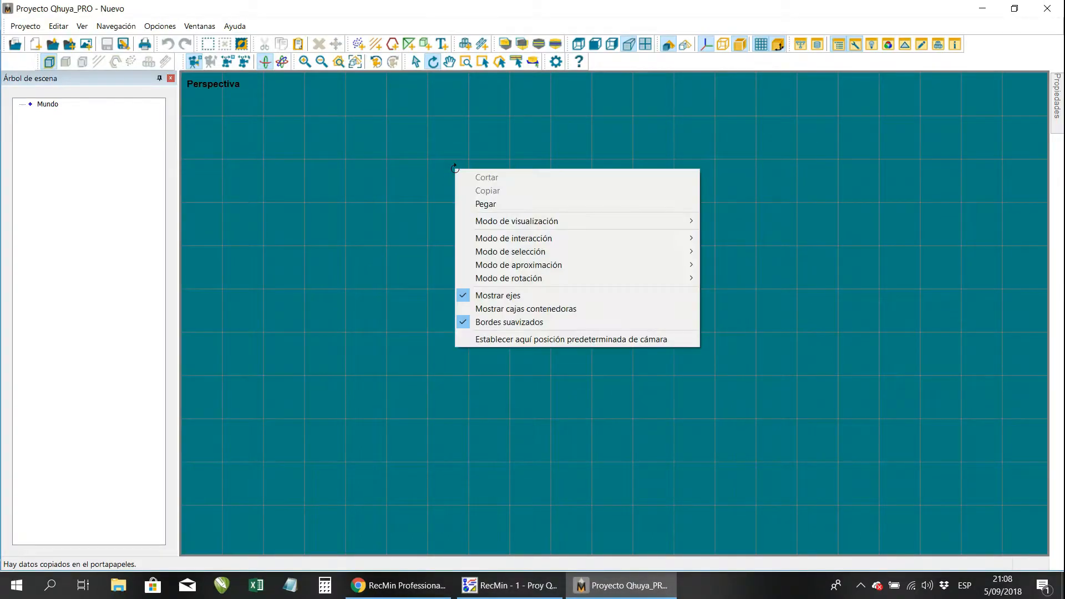
left_click(501, 205)
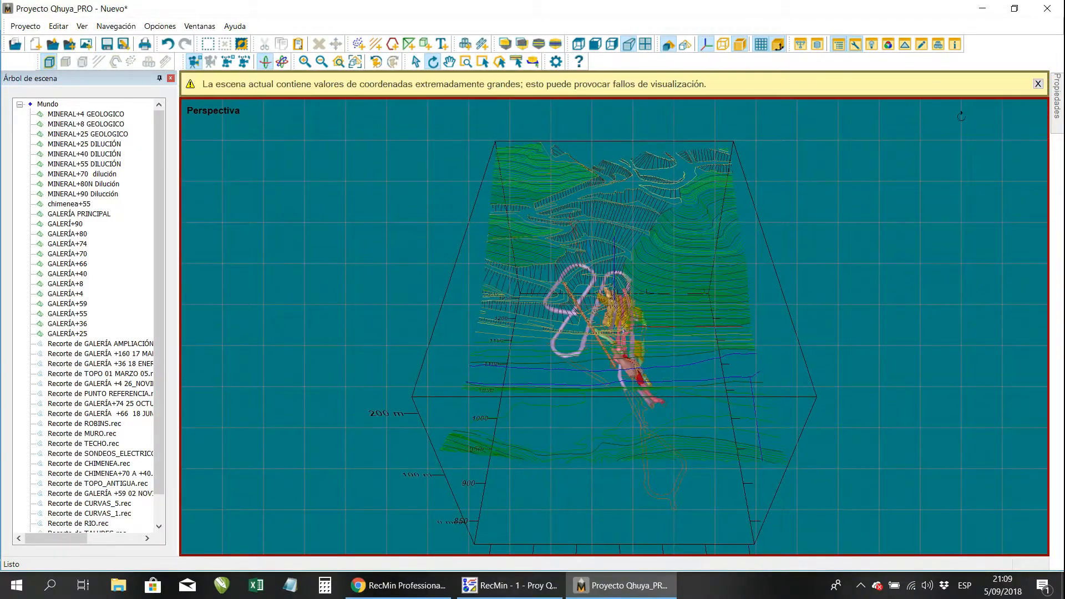
Examine the pasted galleries, mineral bodies and topography from several angles in the perspective view
left_click_drag(717, 254, 569, 239)
scroll(619, 295, "up", 4)
scroll(620, 295, "down", 2)
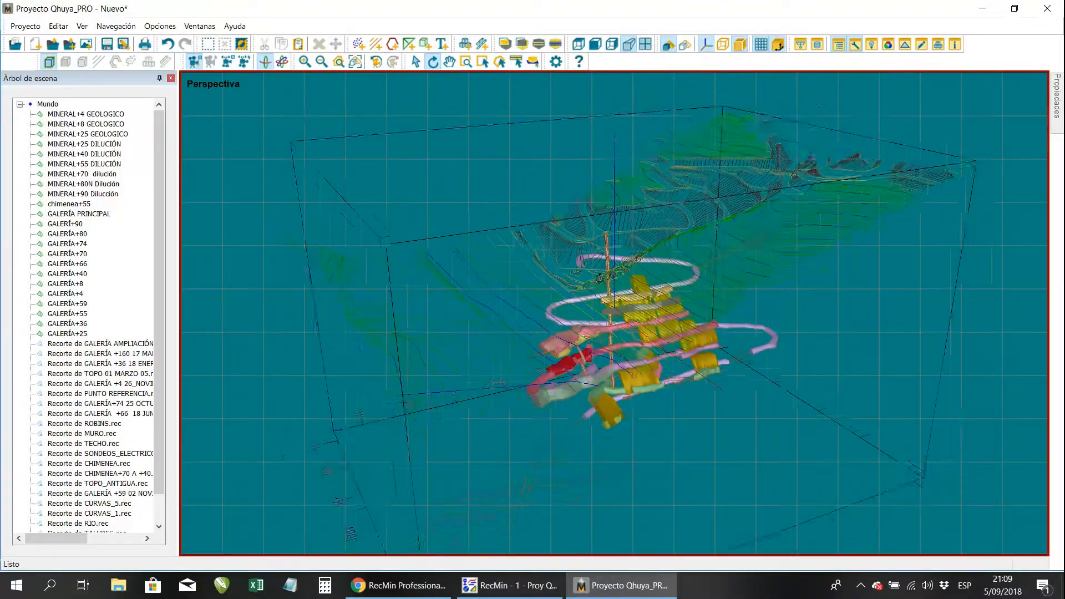
left_click_drag(622, 295, 569, 317)
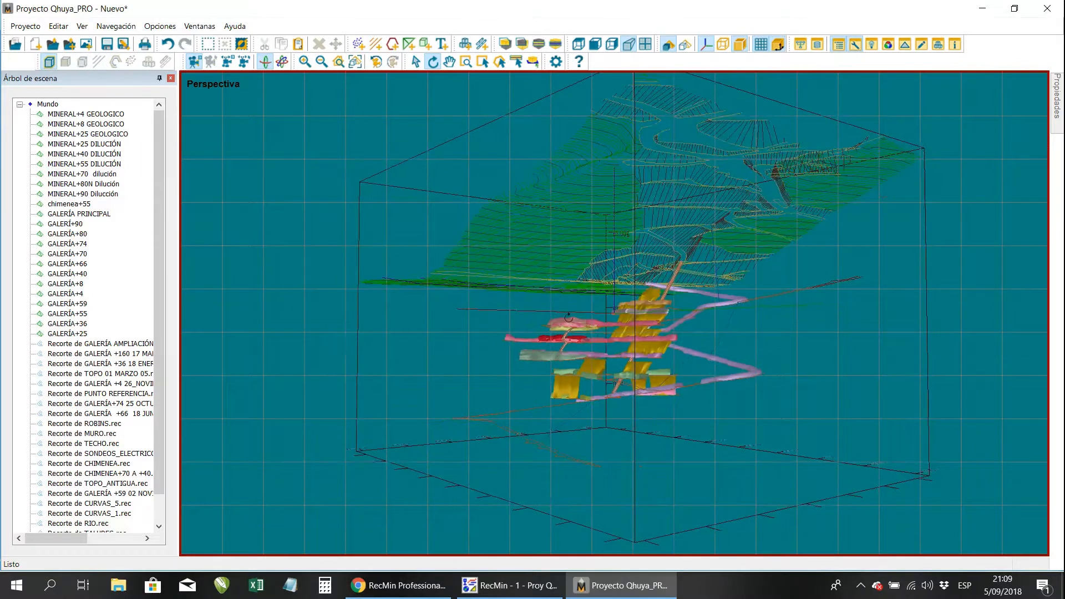
mouse_move(516, 594)
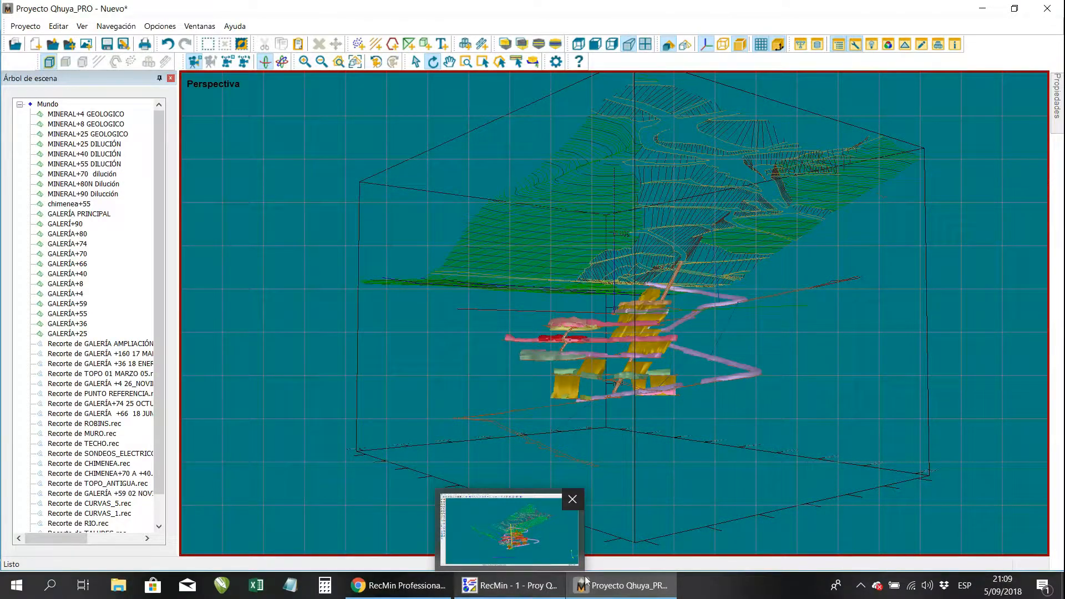
left_click(986, 20)
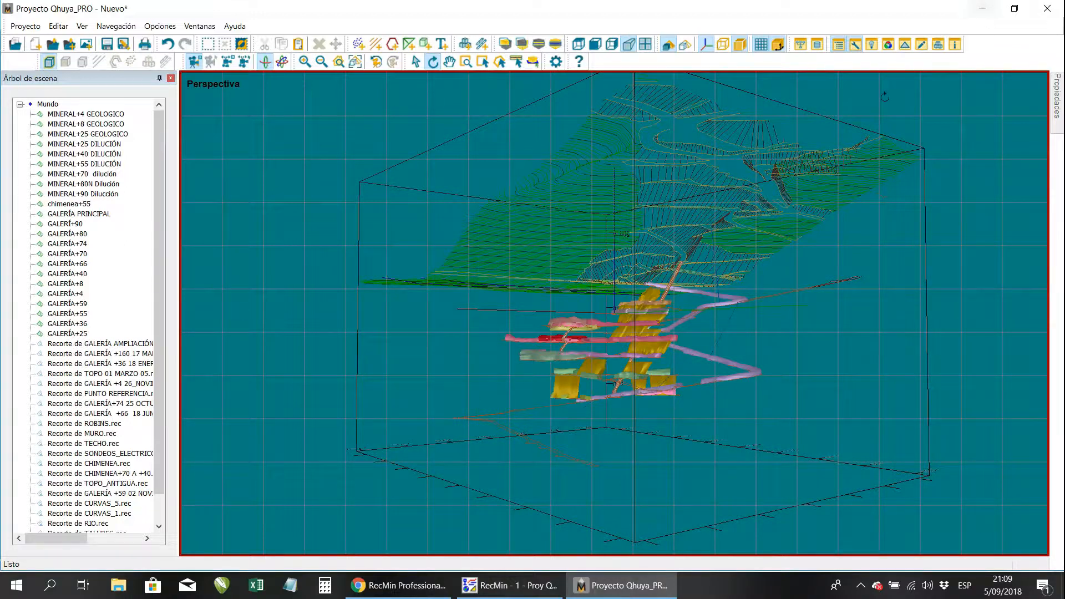
Switch to Chrome and review the RecMin Professional page and the list of RecMin Pro modules, checking back on the RecMin model
left_click(396, 589)
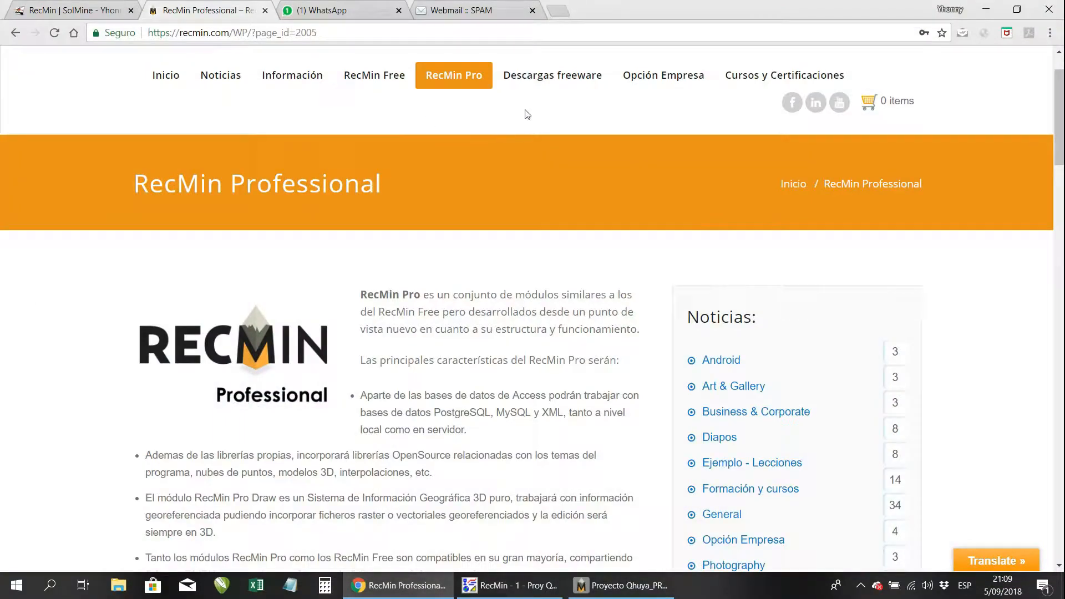
left_click(457, 80)
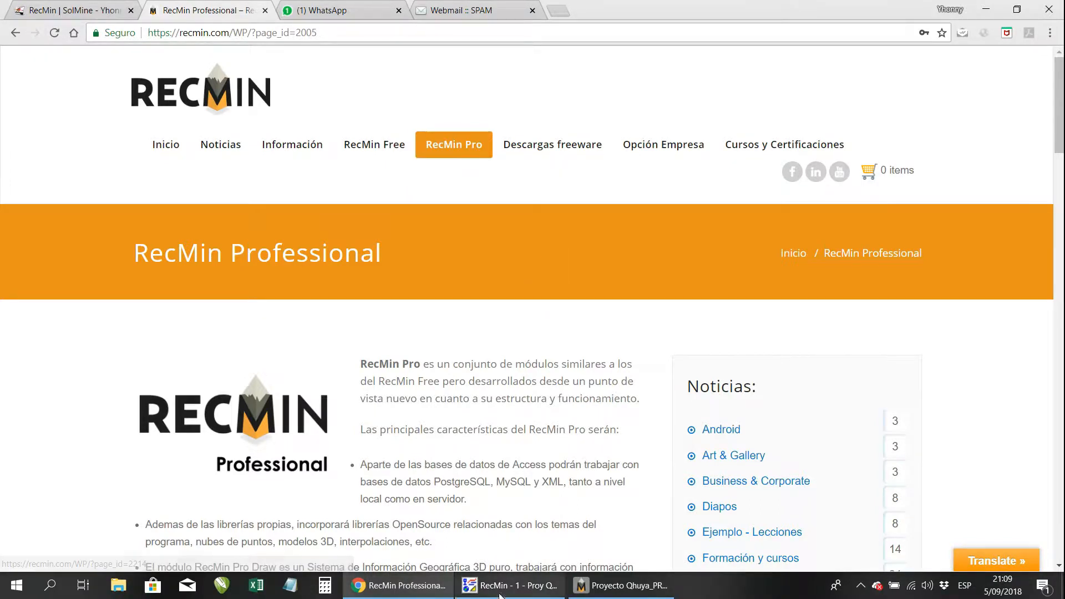
left_click(621, 585)
left_click(509, 585)
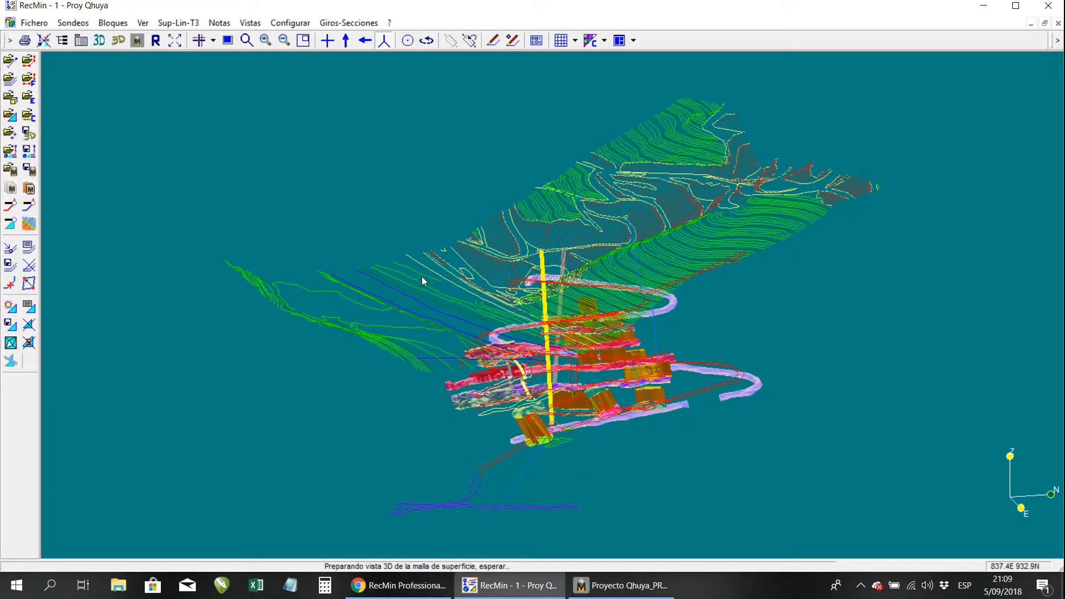
left_click(407, 592)
mouse_move(452, 155)
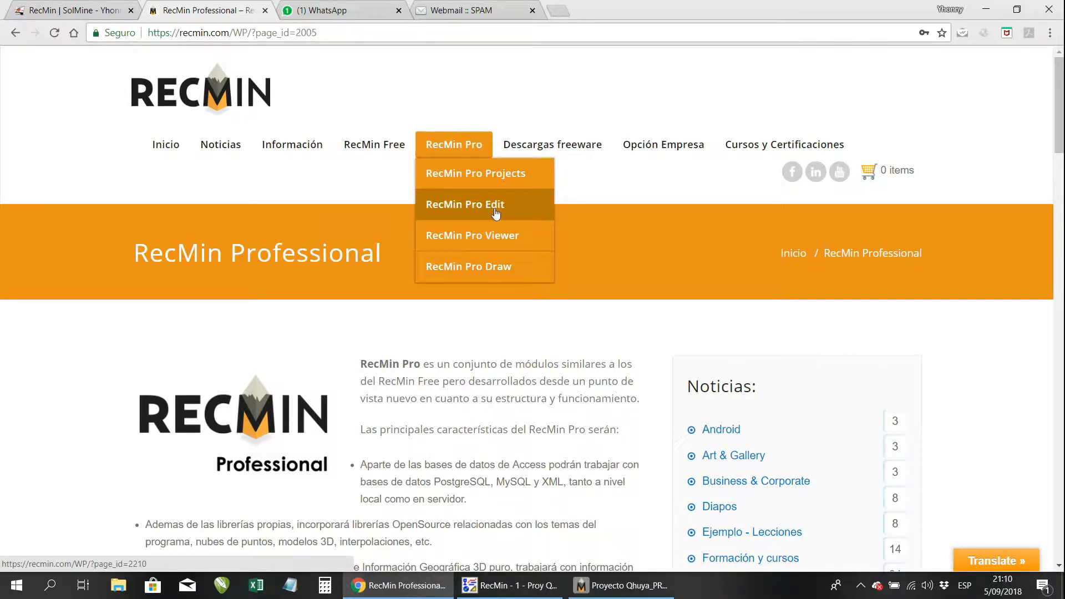
mouse_move(460, 238)
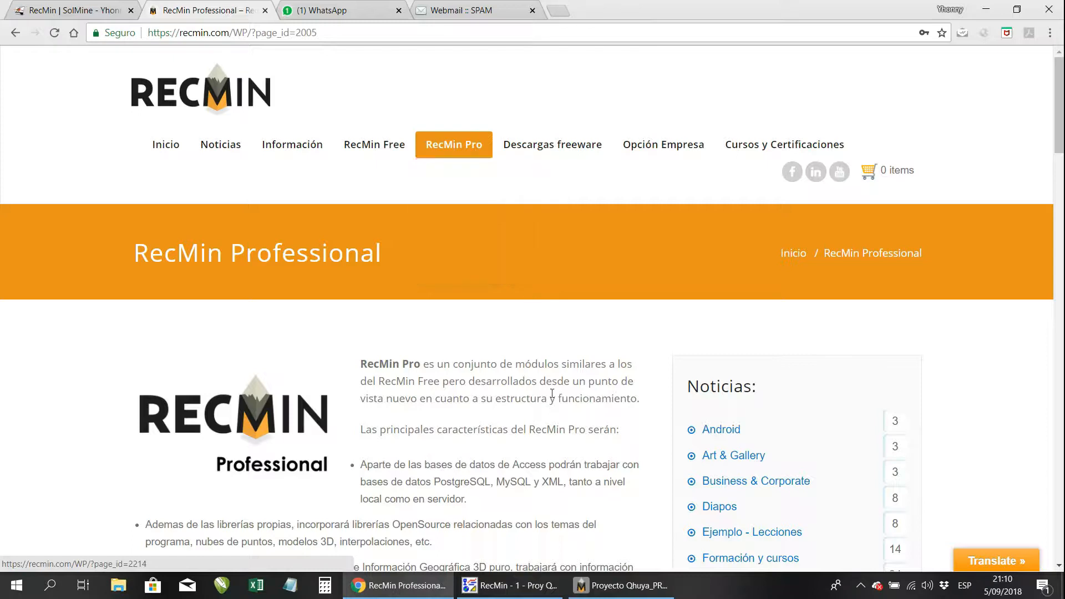
Return to the Proyecto Qhuya_PRO scene and examine the mine model from above and from the side
left_click(631, 584)
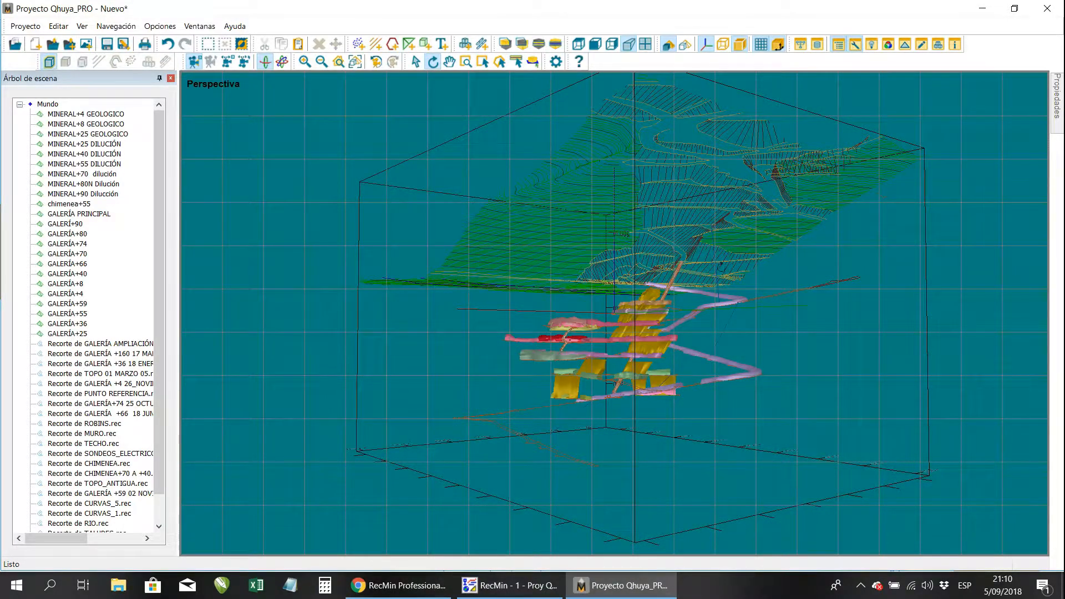
left_click_drag(672, 246, 503, 271)
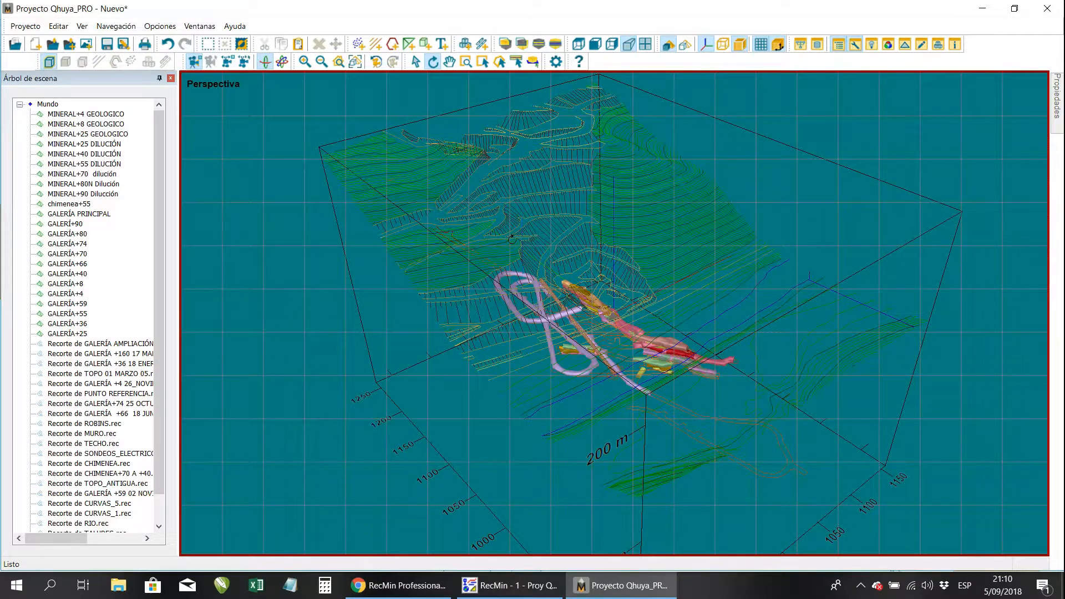
left_click_drag(503, 272, 503, 229)
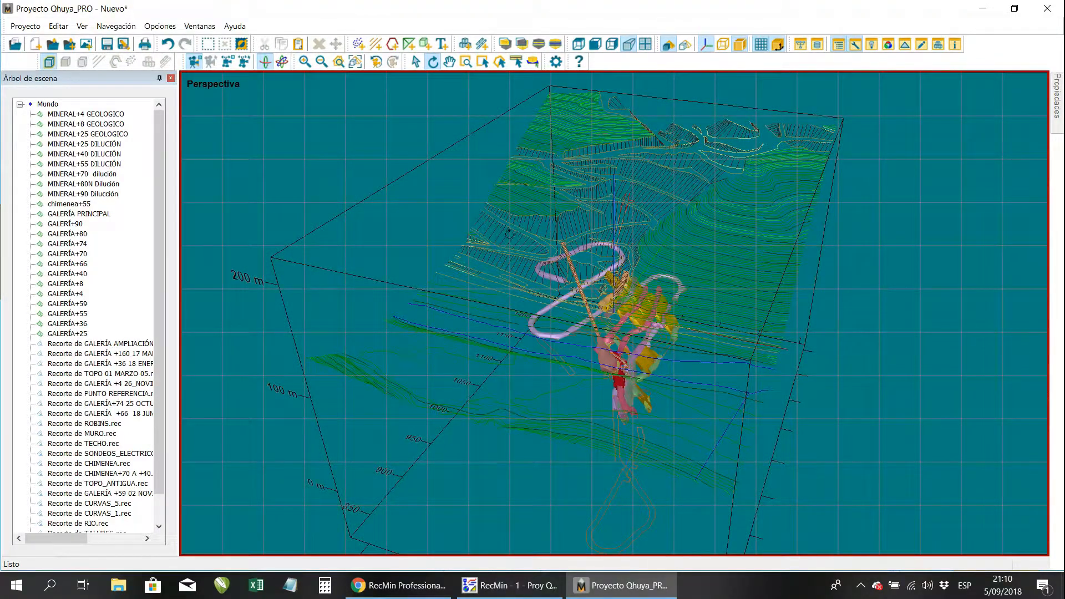
left_click_drag(650, 260, 586, 245)
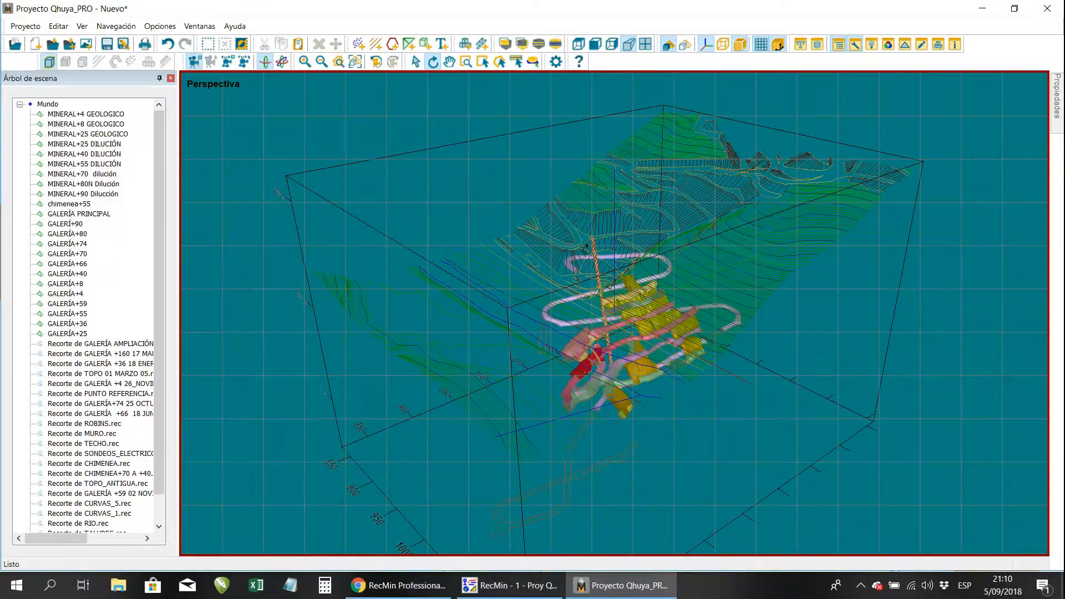
Orbit the mine model in the perspective view to examine the galleries, mineral bodies and topography from opposite sides
left_click_drag(620, 250, 561, 260)
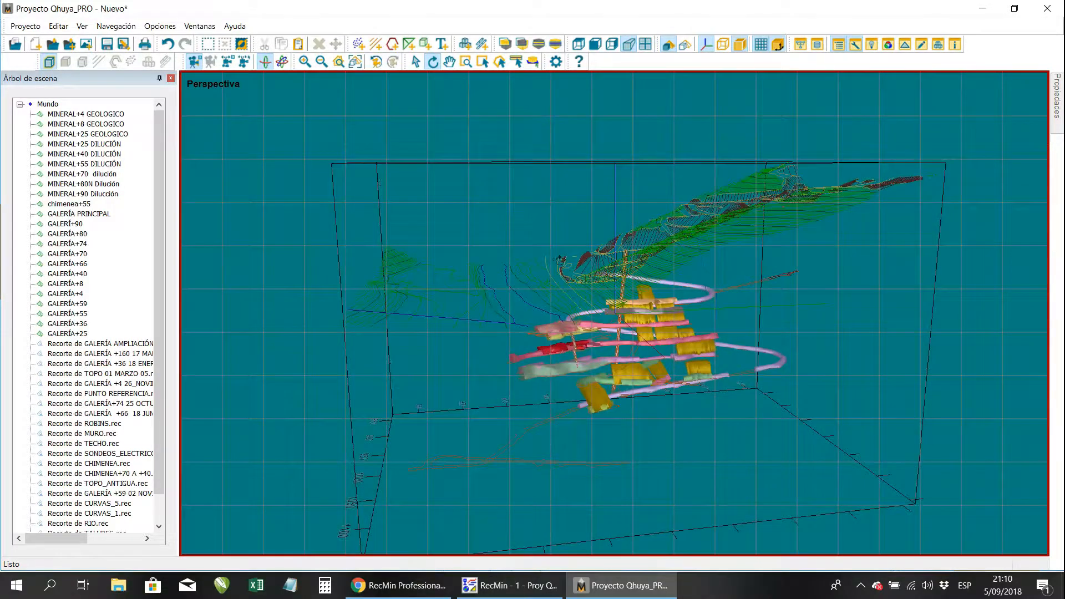
left_click_drag(700, 304, 580, 333)
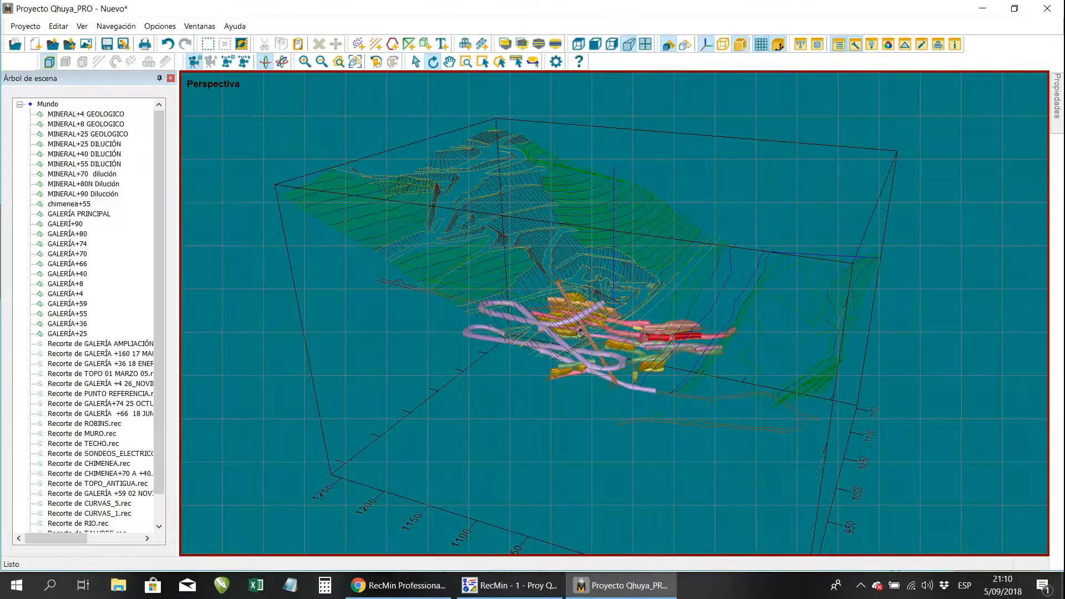
left_click_drag(668, 297, 506, 299)
left_click_drag(717, 313, 618, 338)
Switch to RecMin and compare the model in plan, in side elevation and in a rotated 3D view with angles a 105, b 15
left_click(509, 586)
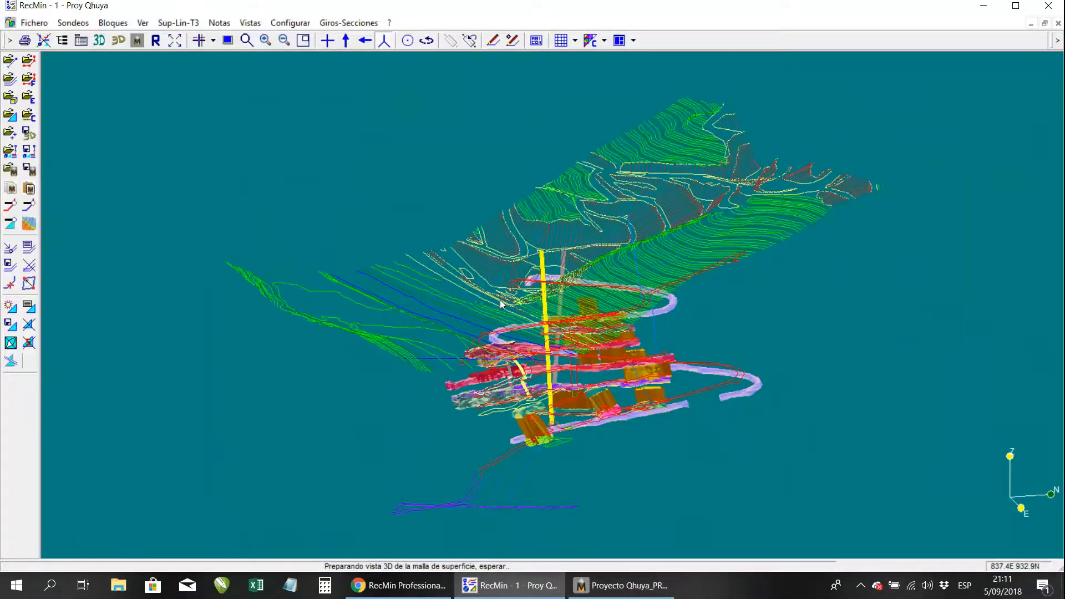
left_click(327, 40)
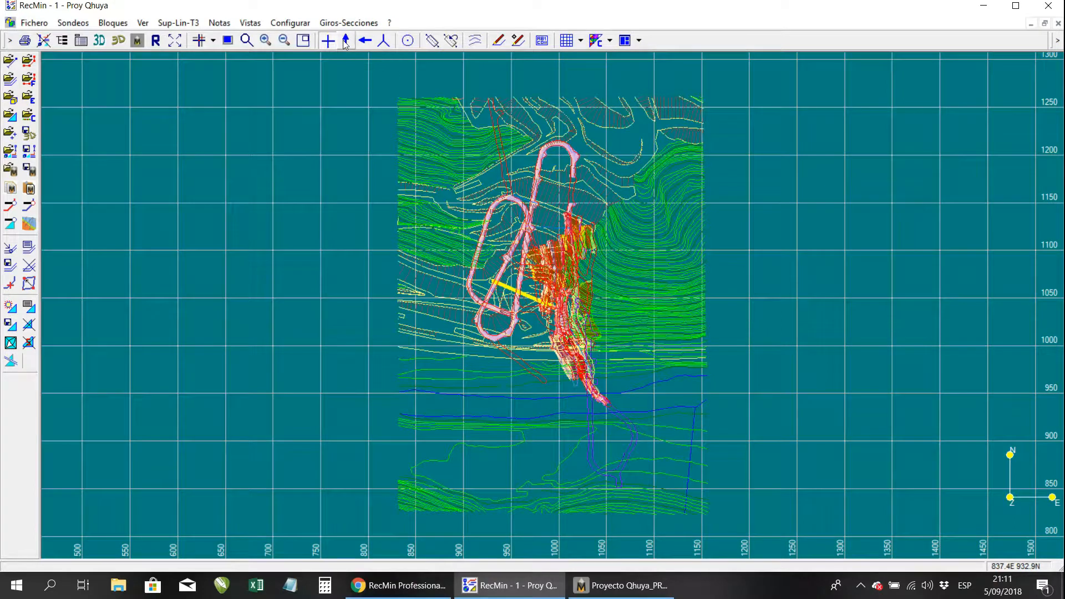
left_click(366, 41)
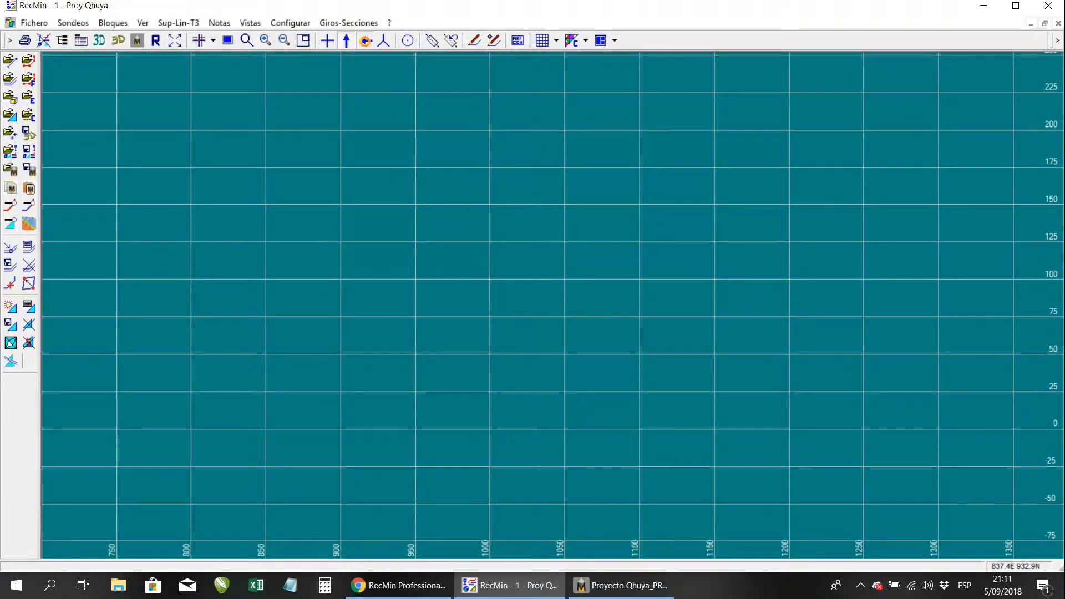
left_click(408, 40)
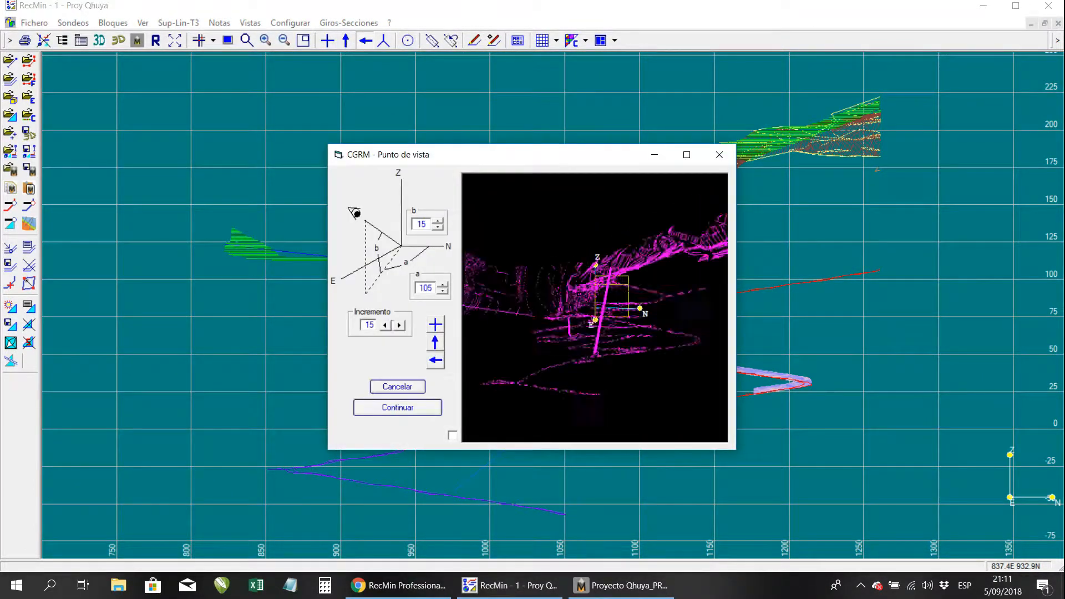
left_click(424, 407)
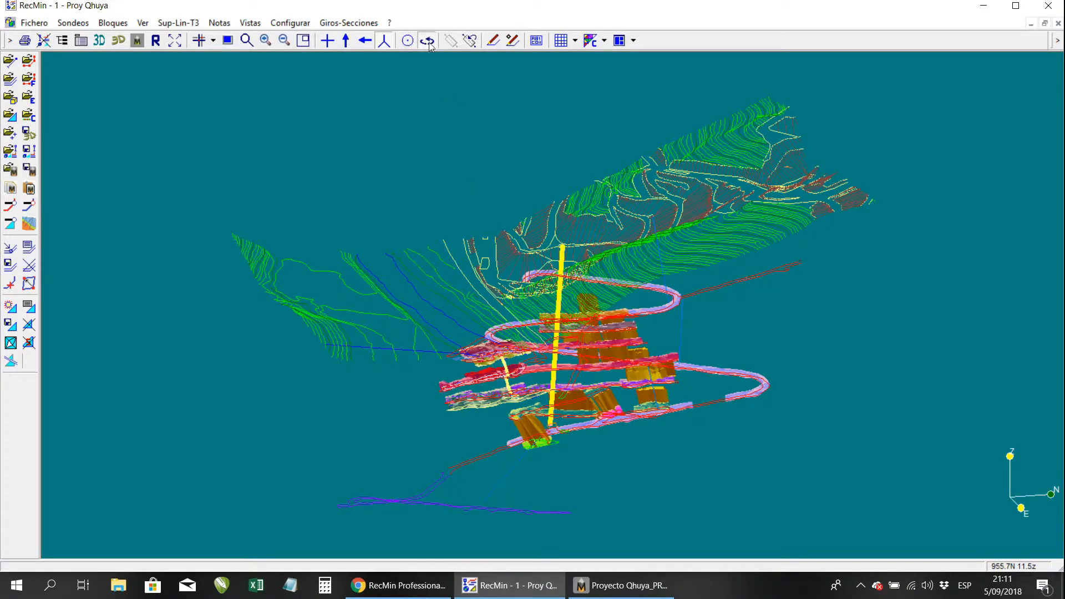
left_click_drag(418, 289, 561, 308)
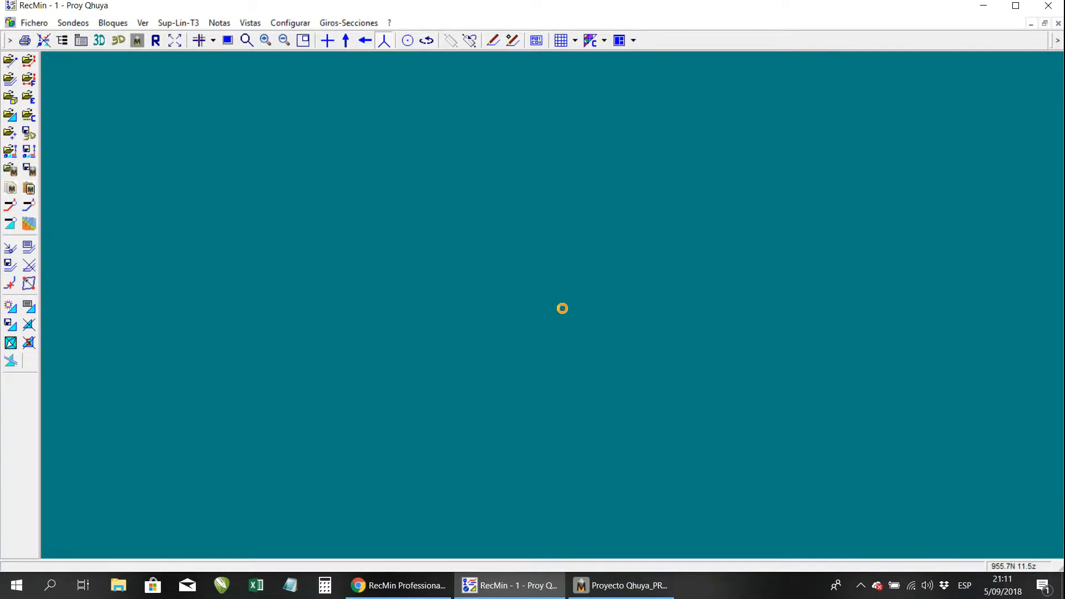
Switch back to the Proyecto Qhuya_PRO scene and examine the mine model from a higher, closer viewpoint
left_click(626, 585)
left_click_drag(675, 350, 657, 243)
scroll(701, 303, "up", 3)
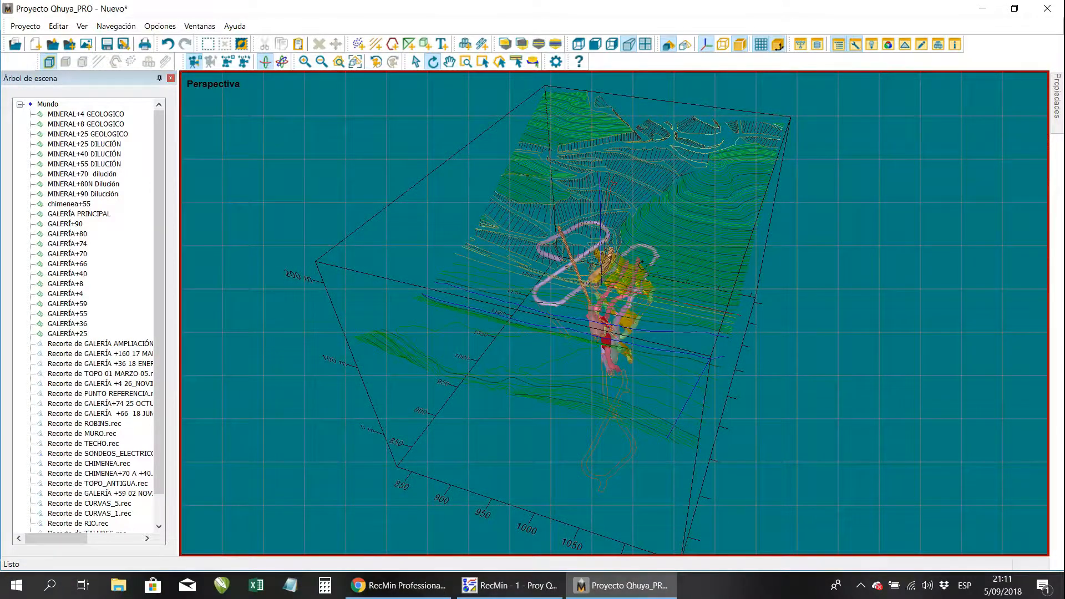
Bring the camera close to the MINERAL+4 GEOLOGICO node, examine the body, and return to a view of the whole model
left_click(74, 115)
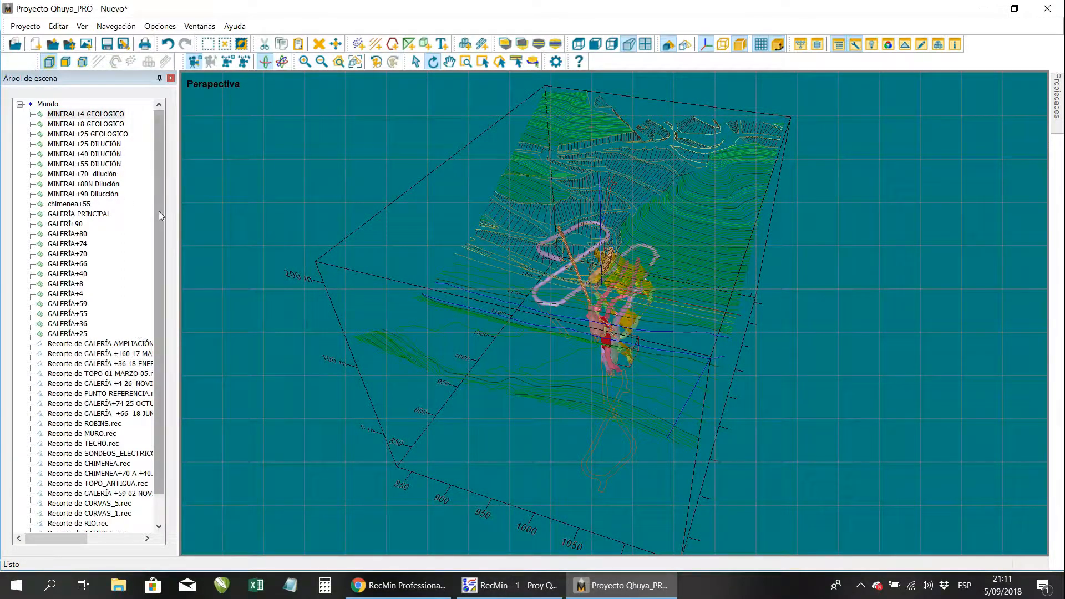
scroll(152, 258, "down", 1)
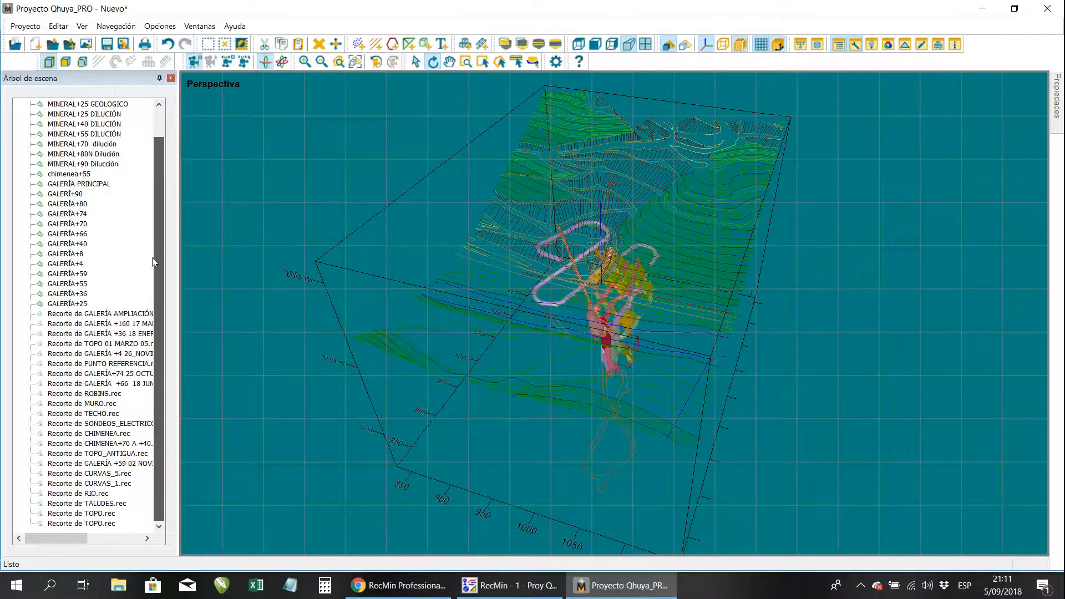
scroll(158, 233, "up", 1)
right_click(91, 115)
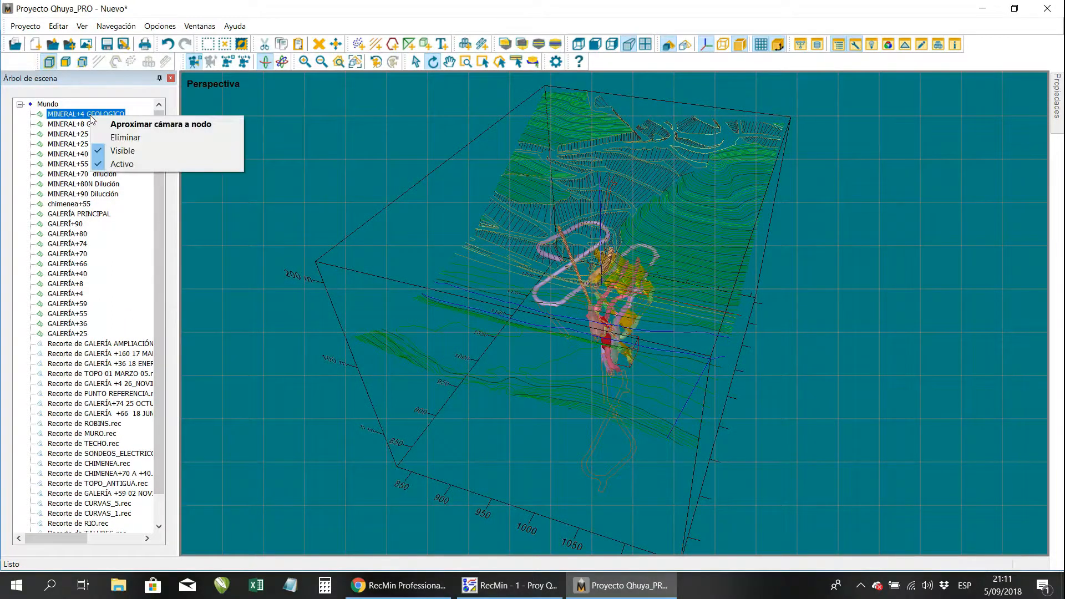
left_click(134, 128)
left_click_drag(467, 280, 516, 287)
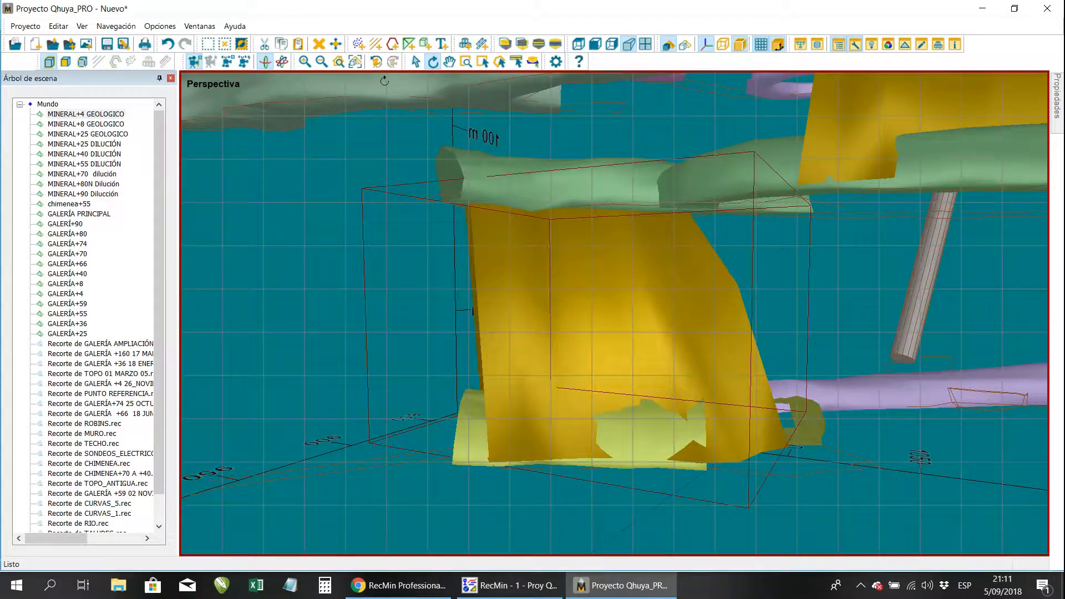
left_click(355, 62)
left_click_drag(719, 315, 580, 351)
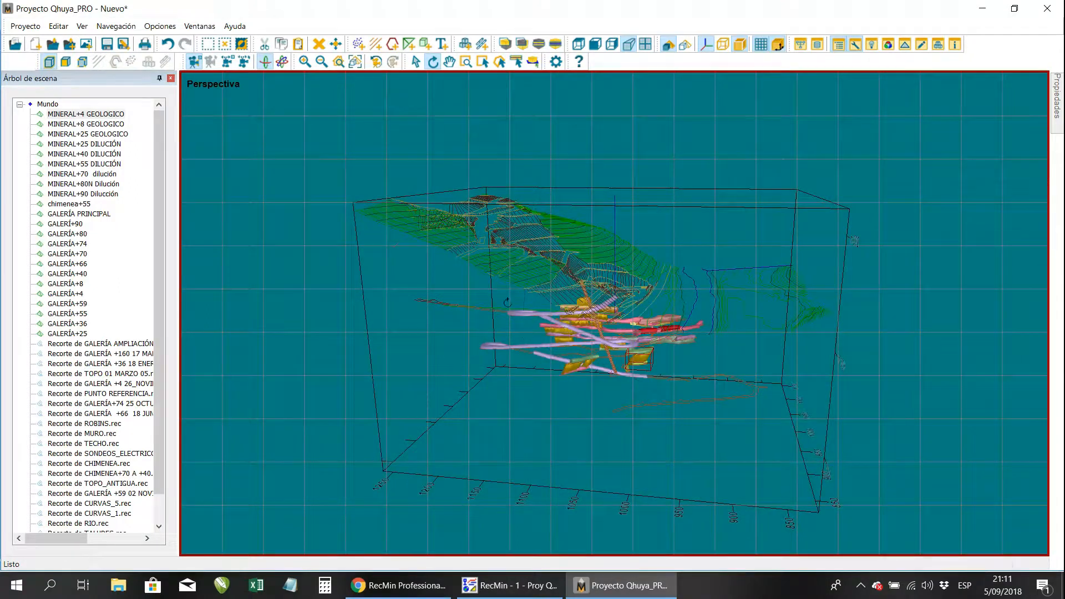
Select the GALERÍA PRINCIPAL node in the scene tree and bring the camera close to it
left_click(112, 115)
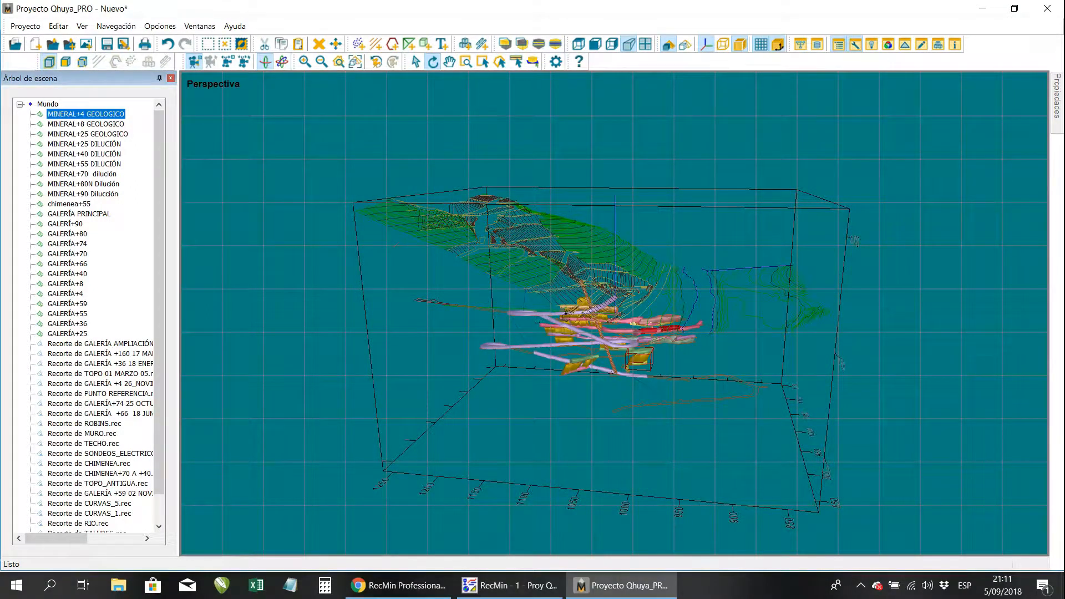
left_click(95, 215)
right_click(95, 214)
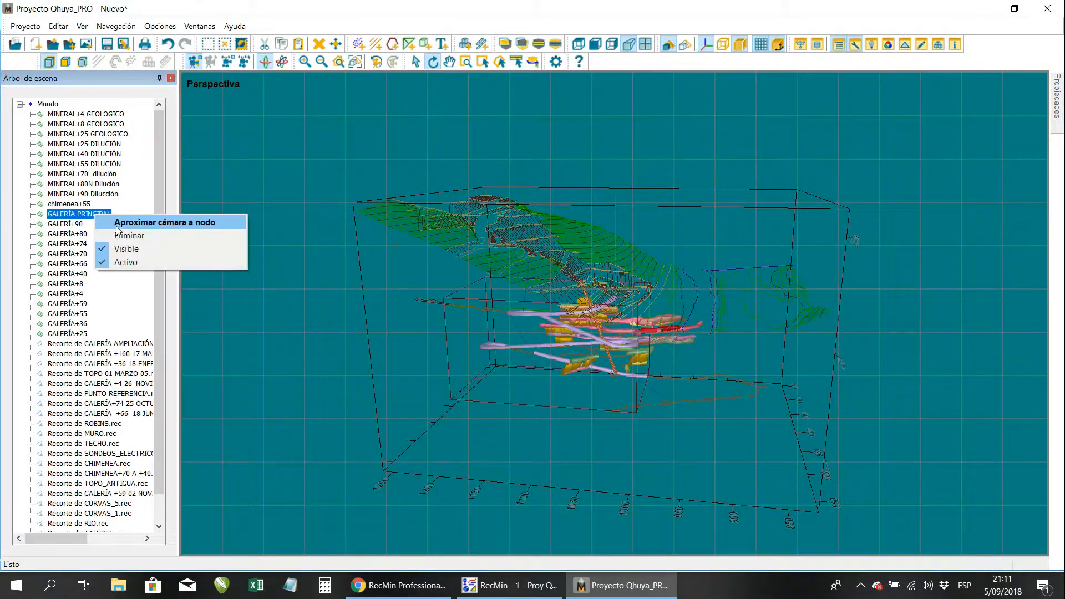
left_click(120, 218)
Move the GALERÍA PRINCIPAL gallery freehand away from its original position
right_click(565, 245)
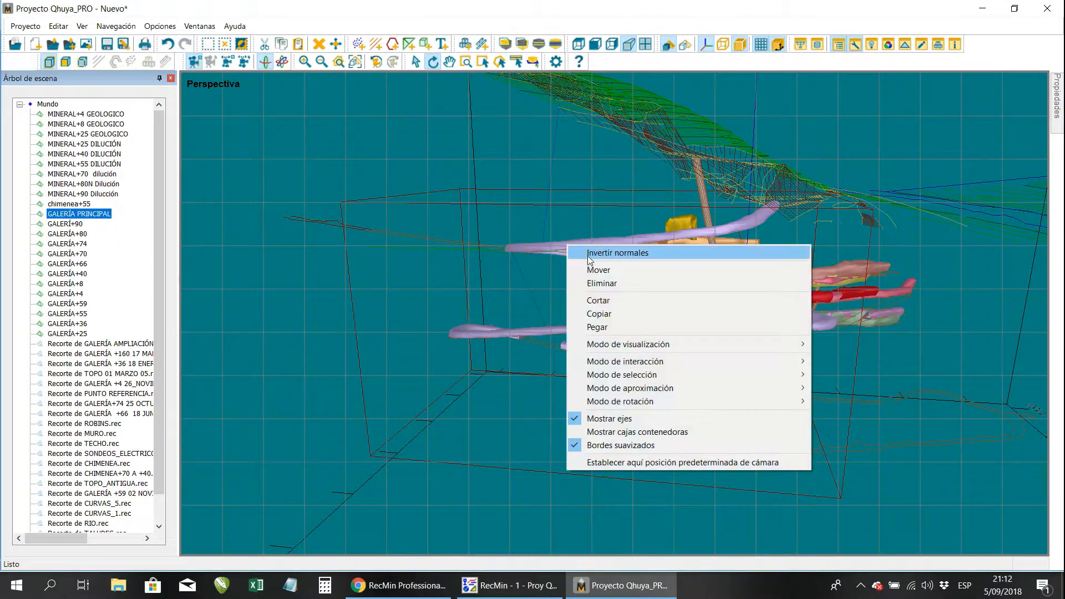
left_click(601, 274)
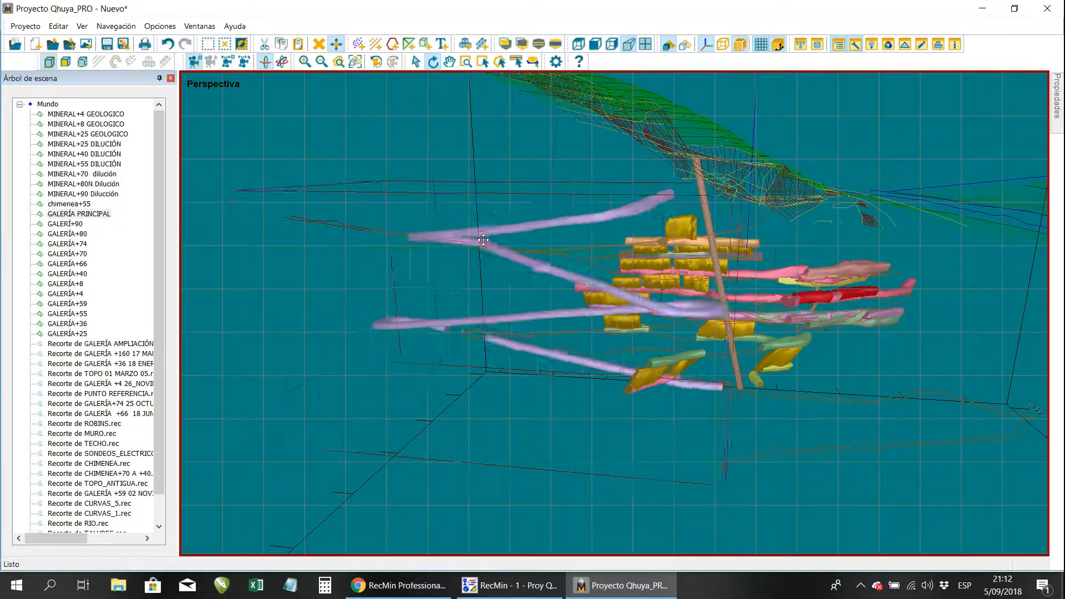
left_click_drag(532, 250, 605, 246)
Undo the gallery move, and redo the paste of the model if it gets undone as well
key("ctrl+z")
key("ctrl+z")
key("ctrl+z")
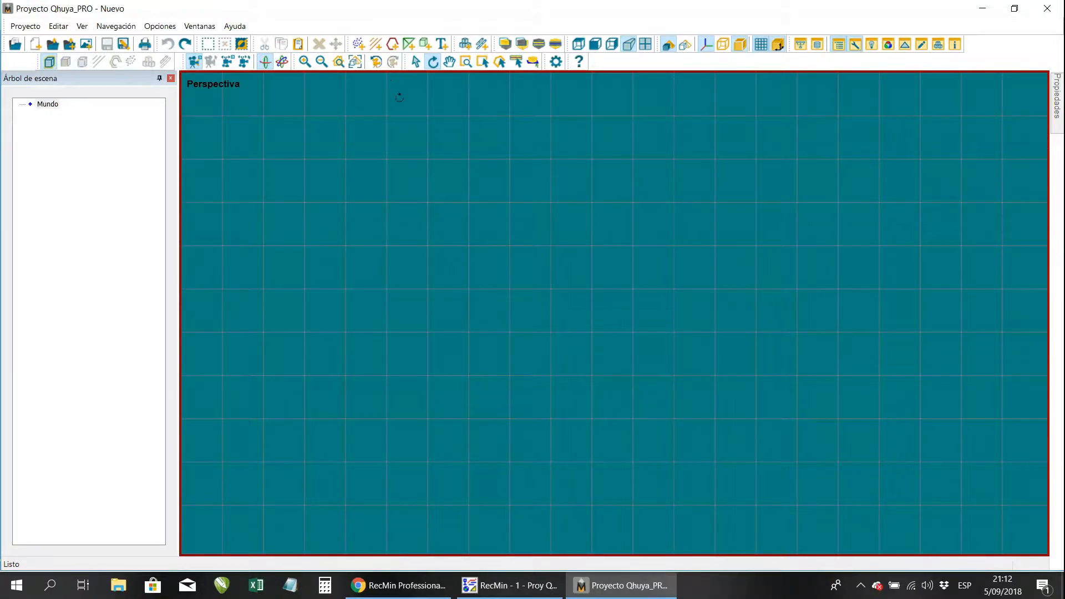
left_click(185, 43)
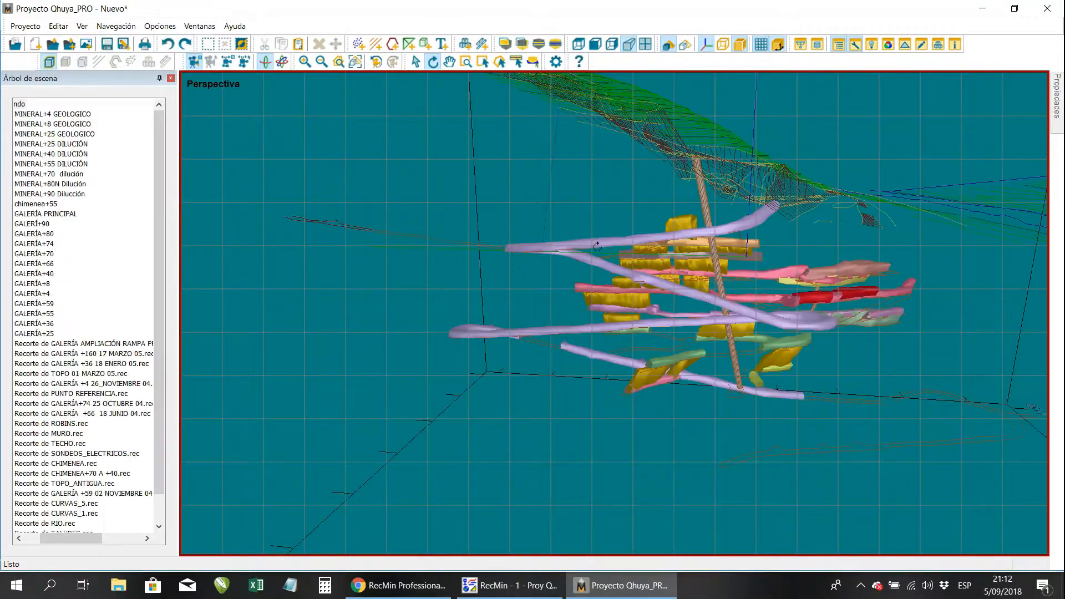
Examine the restored model from the front and at a distance, and fit the whole scene in the view
left_click_drag(726, 302, 695, 338)
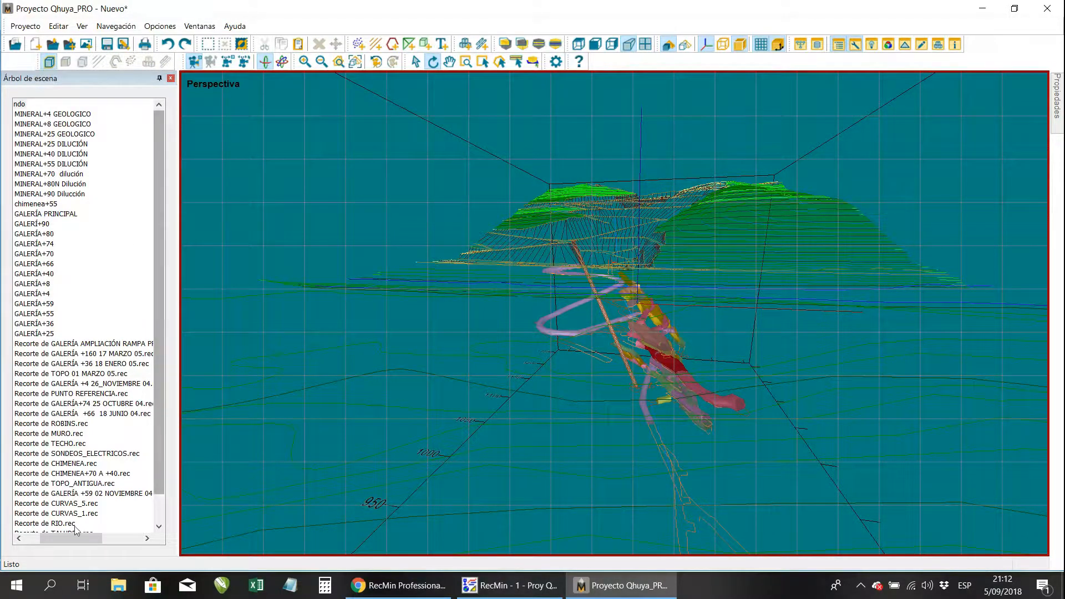
left_click_drag(77, 538, 58, 537)
scroll(666, 289, "down", 4)
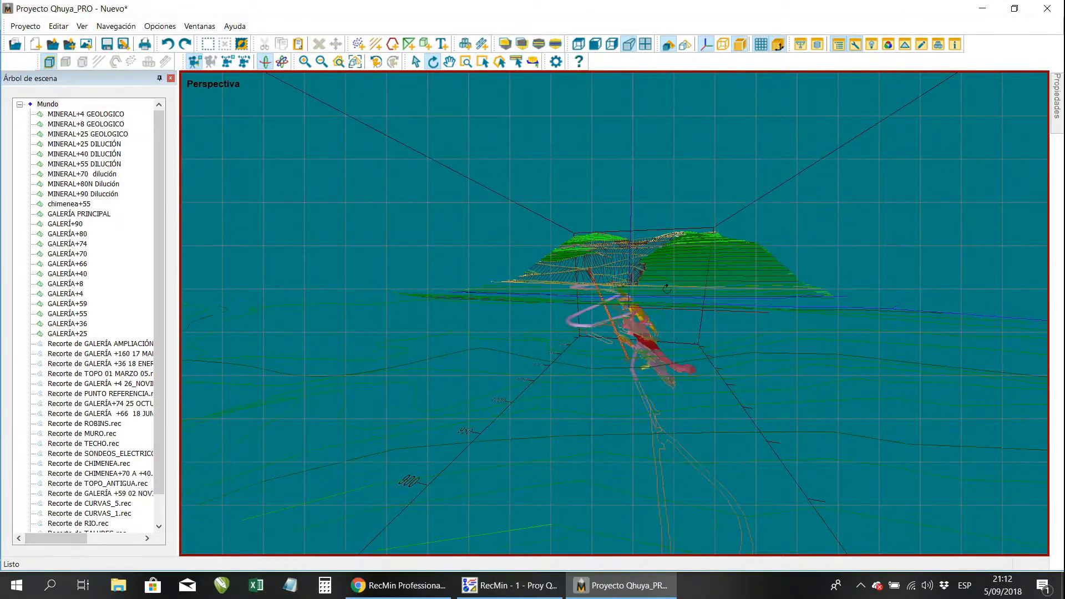
scroll(667, 289, "down", 2)
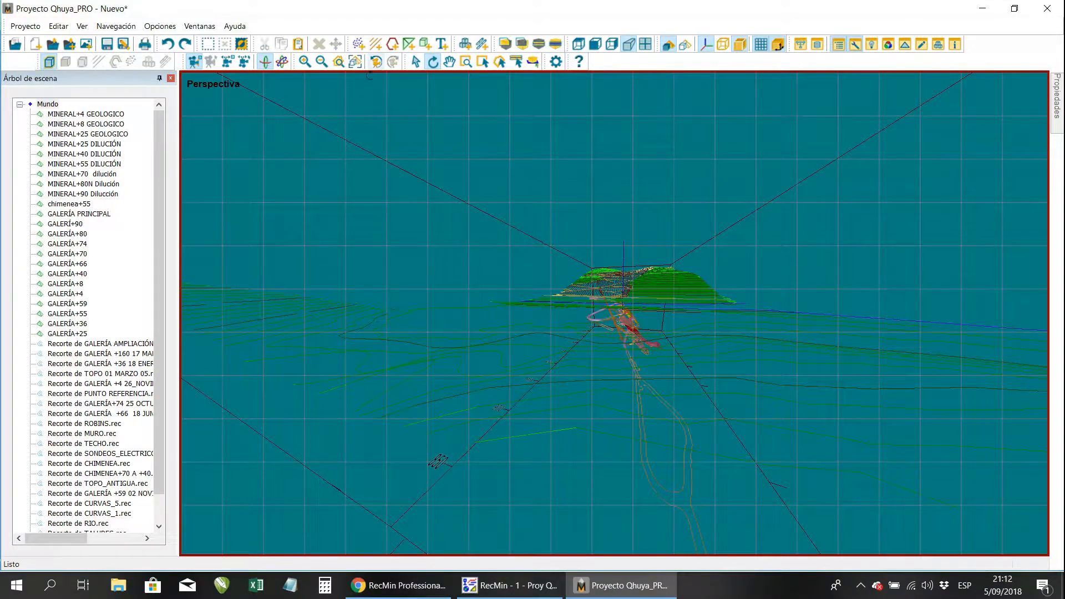
left_click(355, 63)
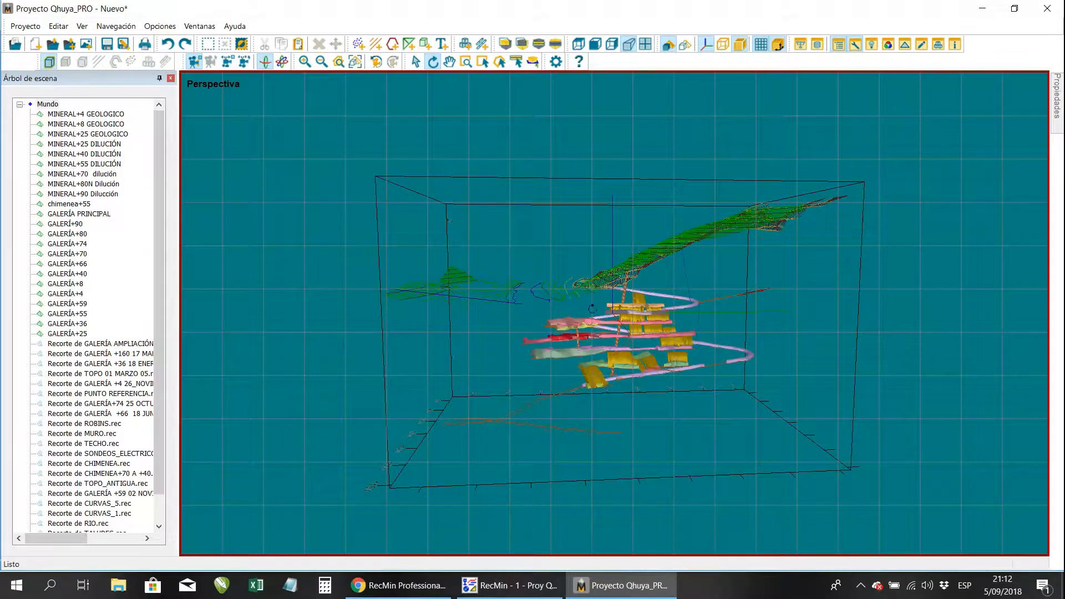
Switch to RecMin, delete all loaded data from the Proy Qhuya drawing and set the plan view
left_click(509, 585)
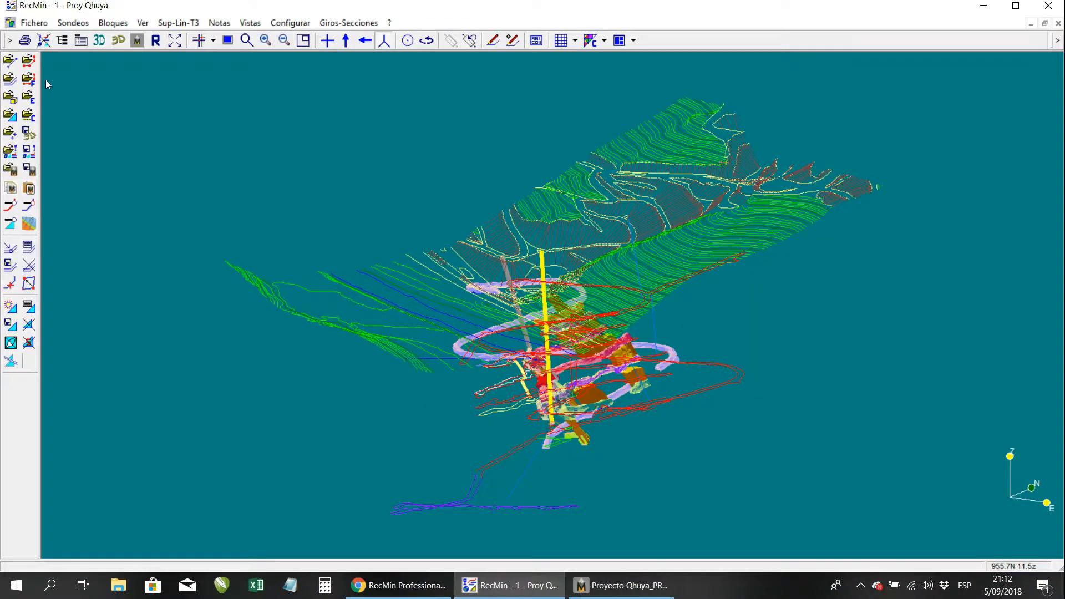
left_click(44, 40)
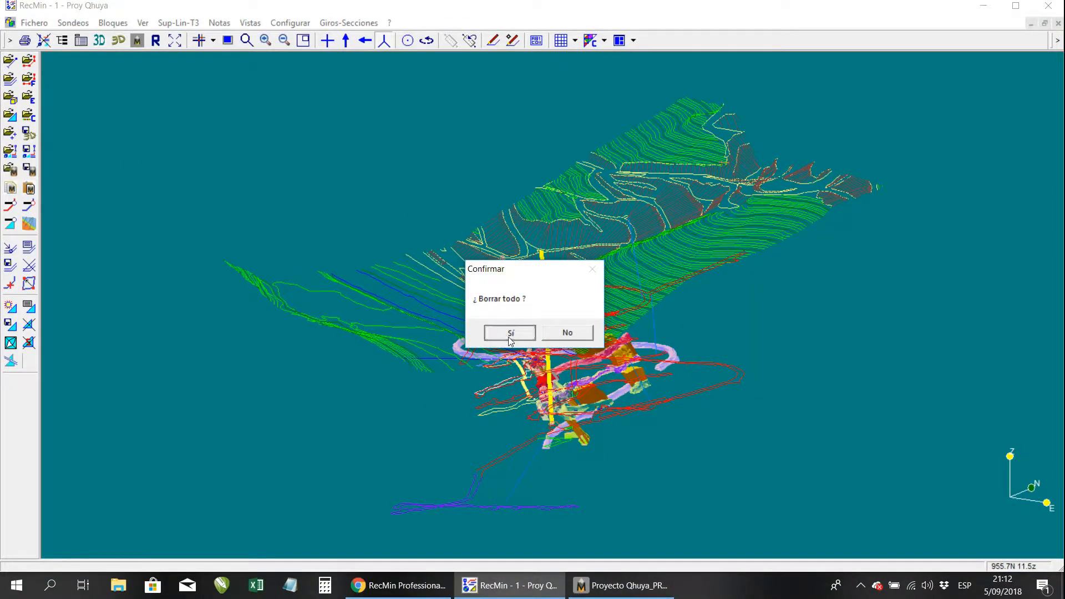
left_click(501, 331)
left_click(327, 40)
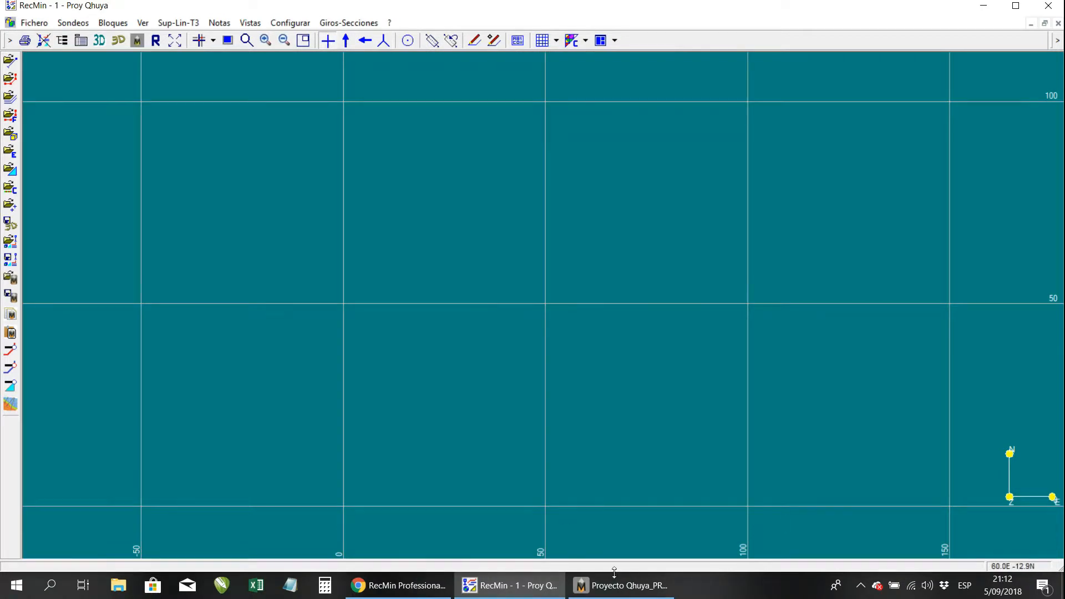
Switch to the Proyecto Qhuya_PRO scene, select the entire mine model with a window and copy it
left_click(623, 587)
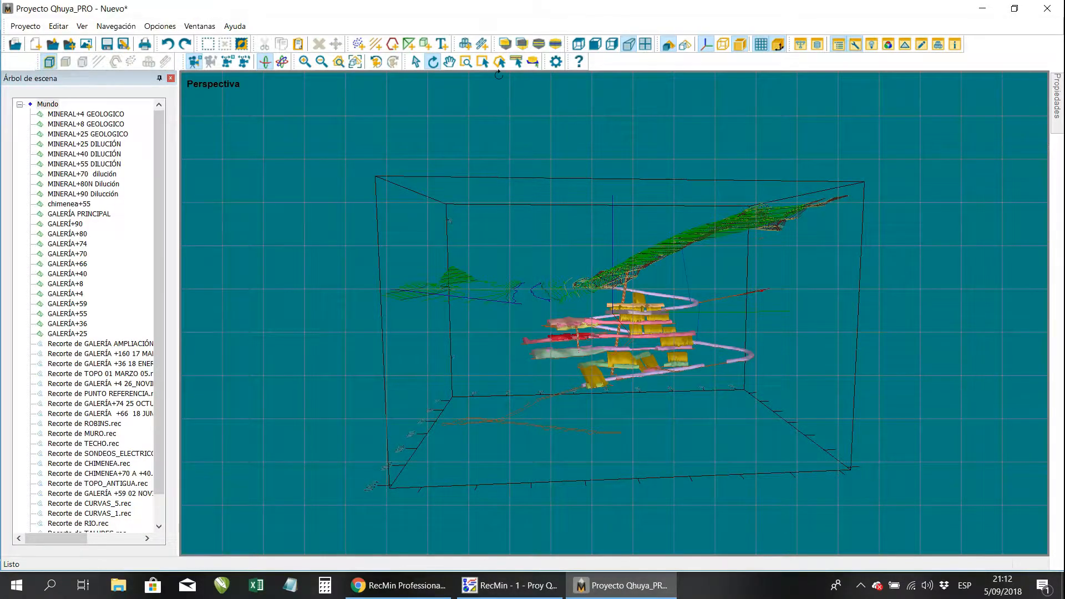
left_click(483, 67)
left_click_drag(314, 124, 906, 519)
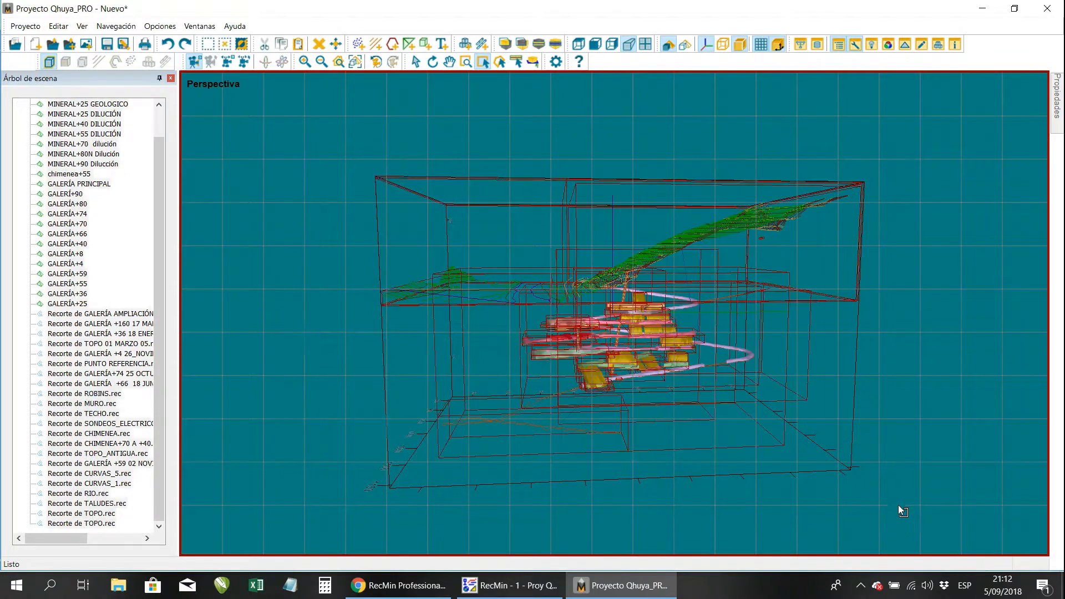
right_click(578, 306)
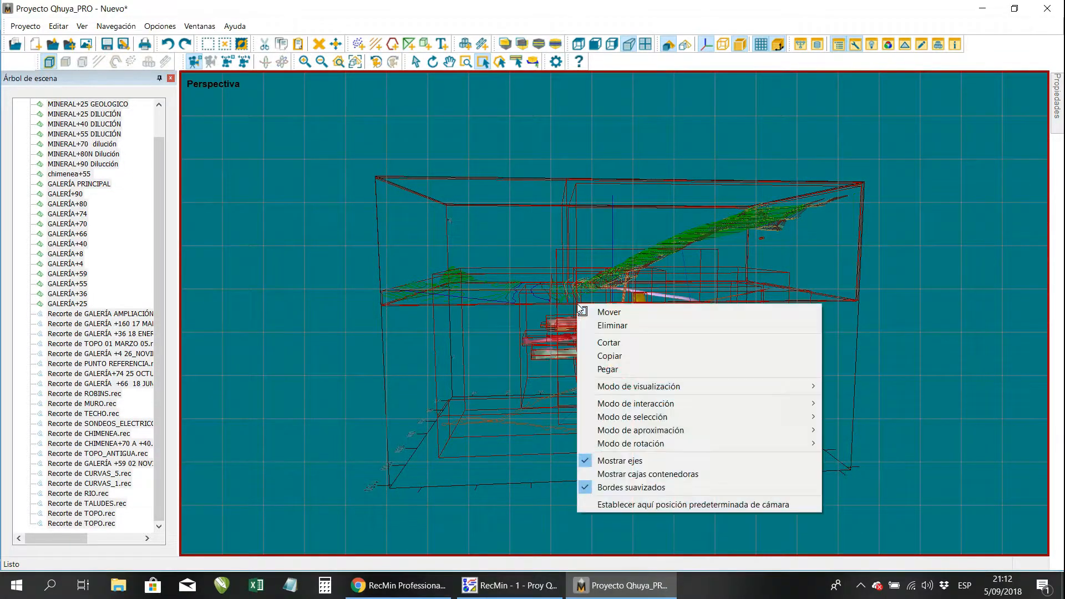
left_click(629, 364)
Paste the copied model into the empty RecMin drawing, check it in side and front elevations, and minimise RecMin
left_click(511, 585)
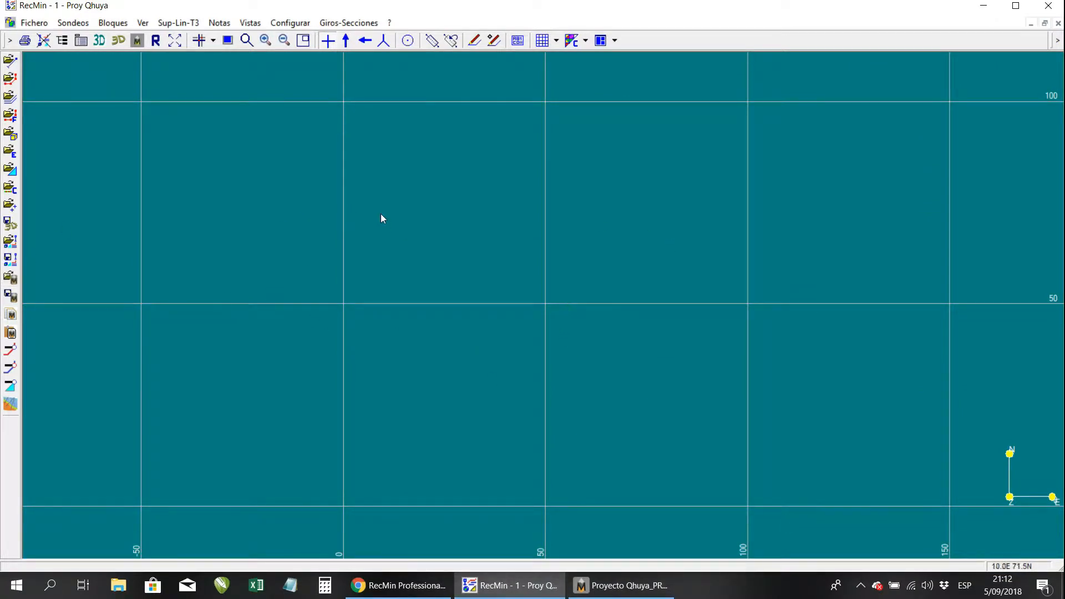
left_click(11, 335)
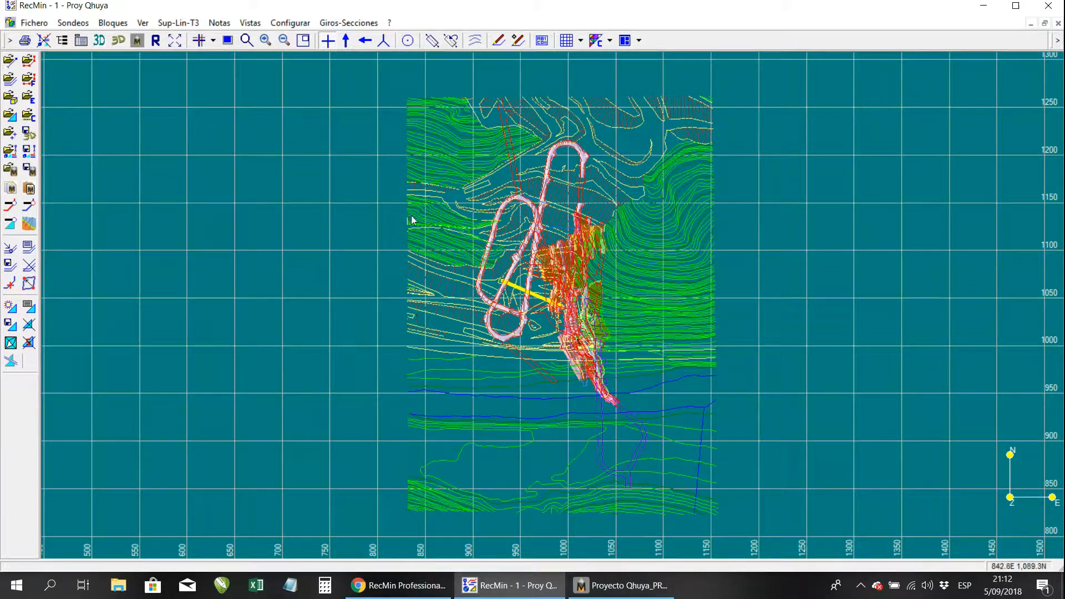
left_click(365, 41)
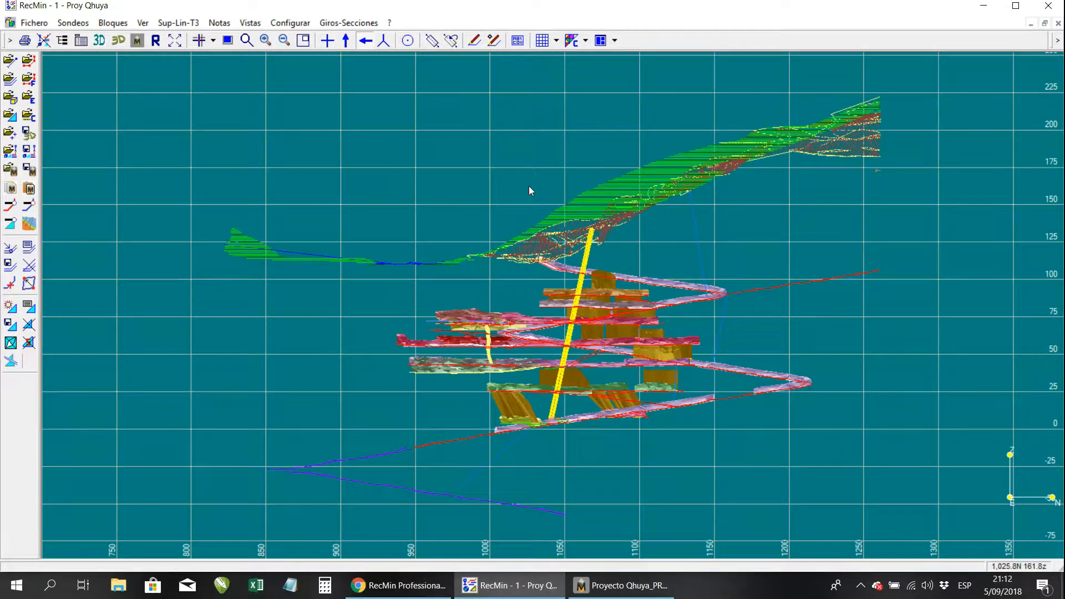
left_click(345, 43)
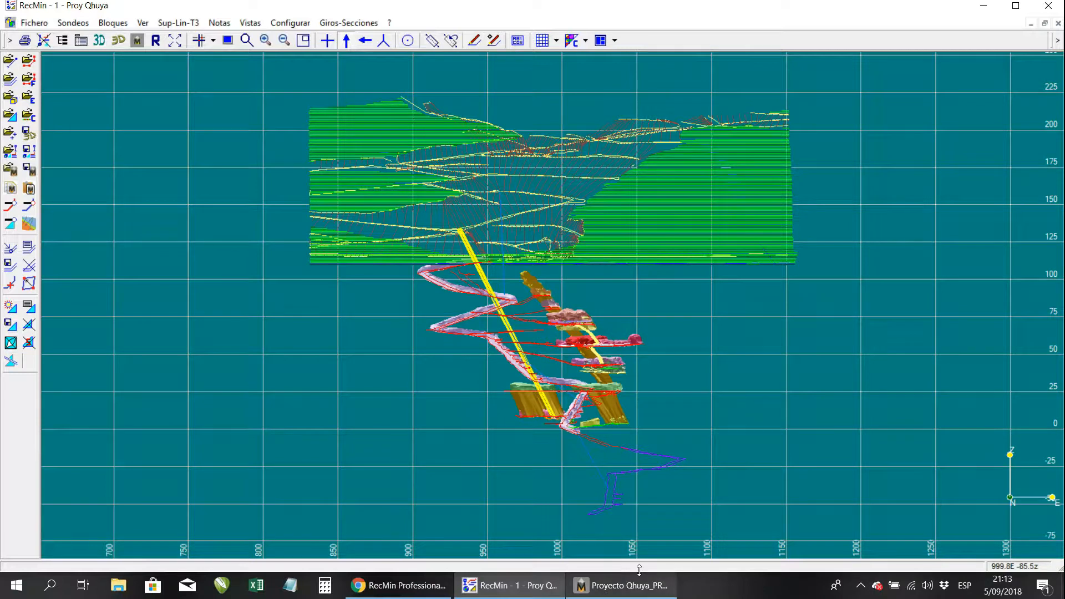
left_click(981, 8)
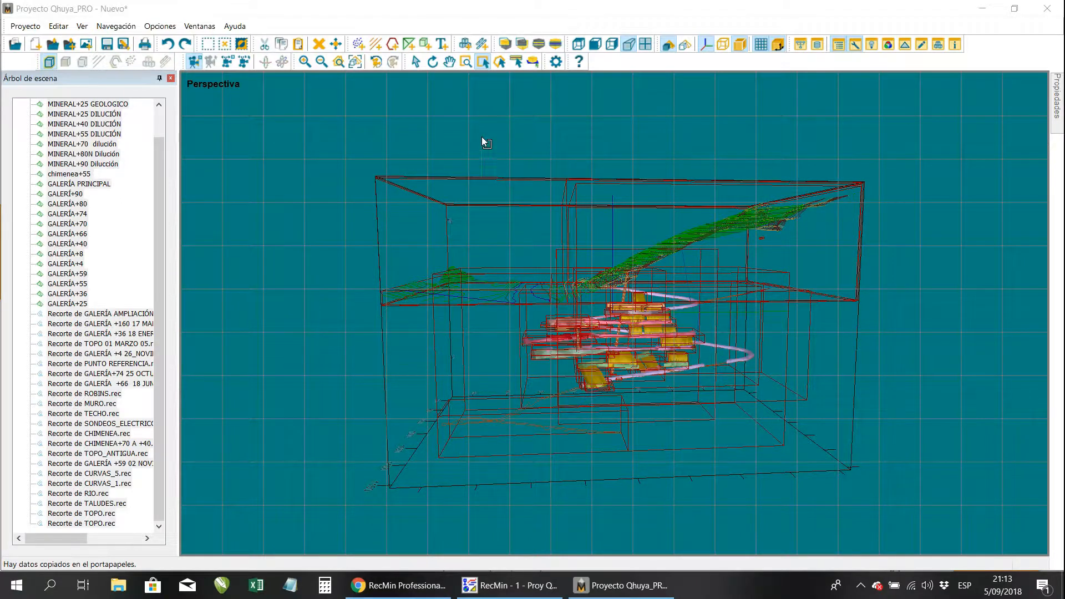
Examine the mine model in the perspective view from the front, the sides, behind and above with the rotate tool
left_click(433, 62)
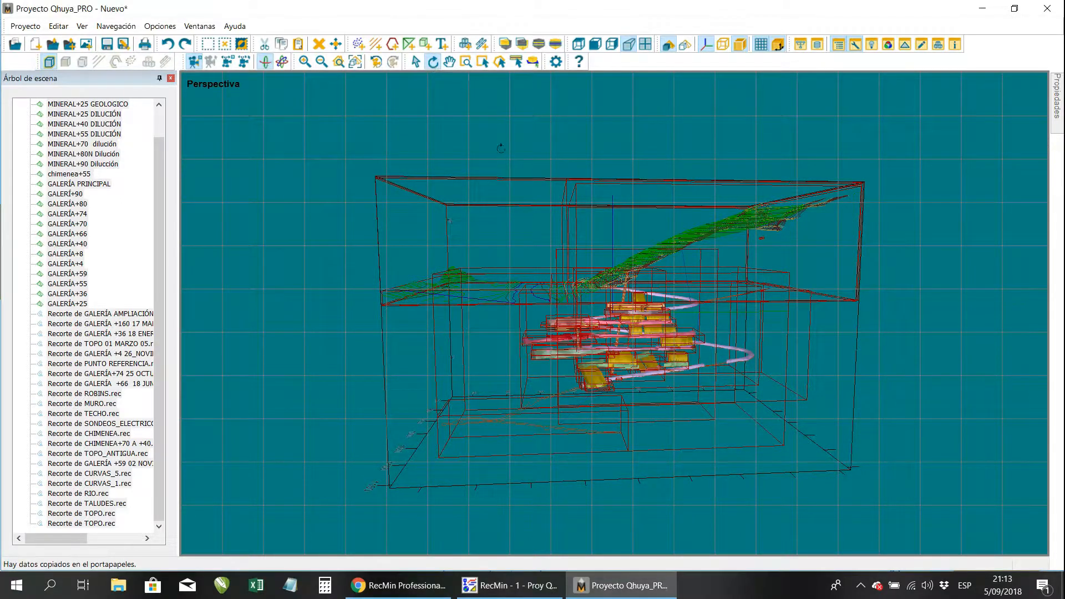
left_click_drag(660, 229, 281, 137)
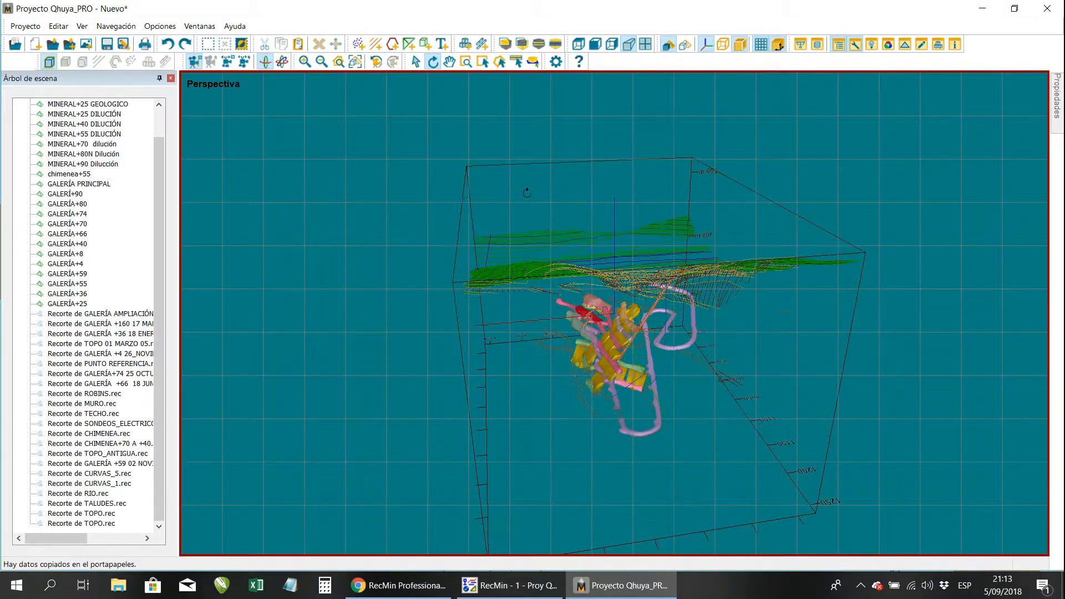
left_click_drag(714, 294, 452, 327)
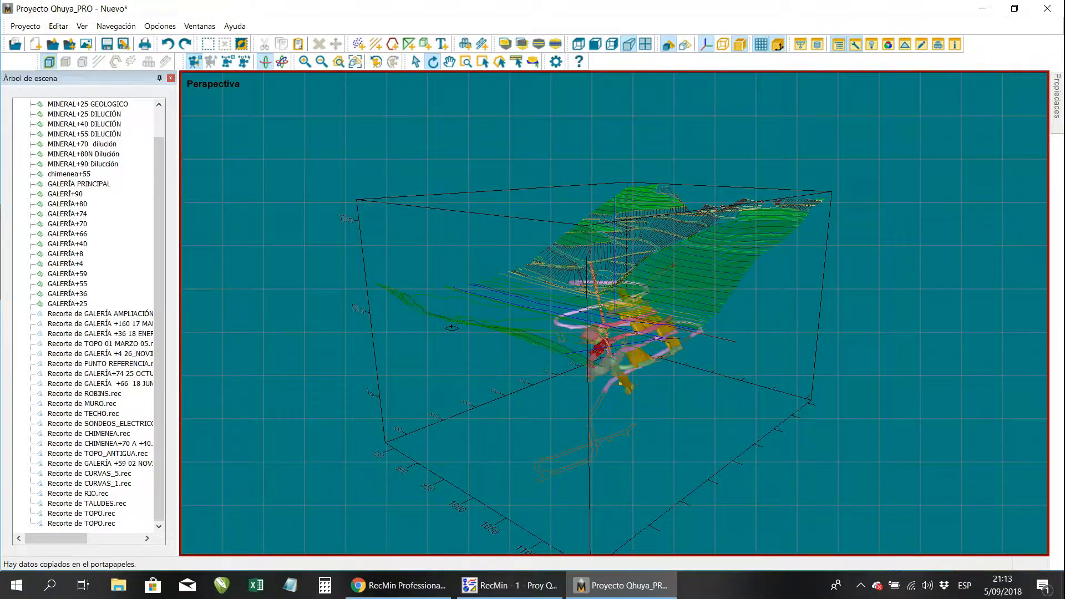
left_click_drag(530, 303, 548, 282)
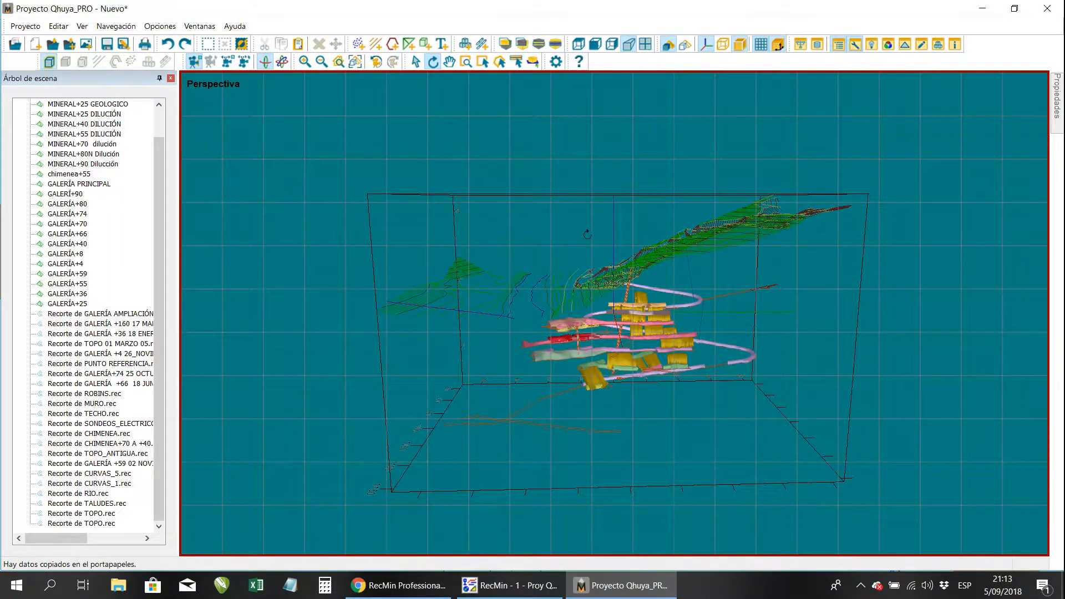
left_click_drag(706, 254, 585, 274)
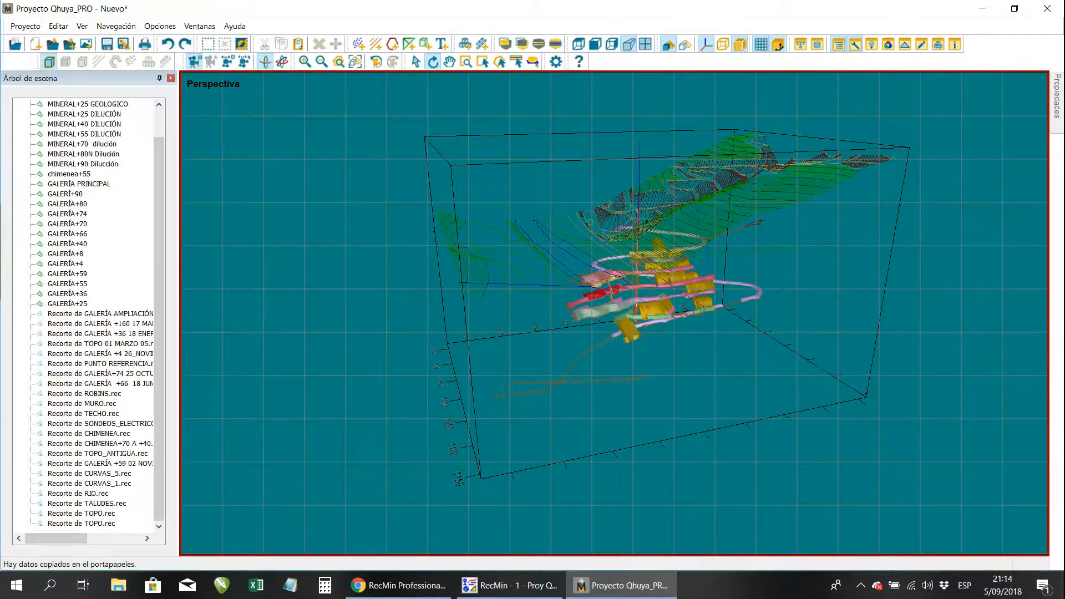
left_click_drag(711, 252, 465, 260)
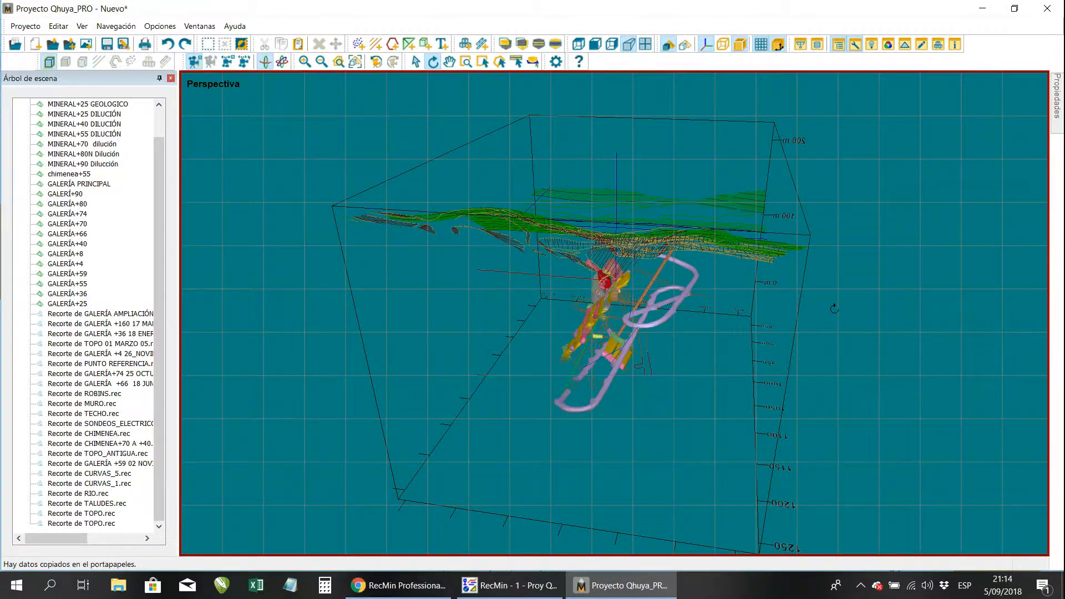
left_click_drag(703, 323, 610, 383)
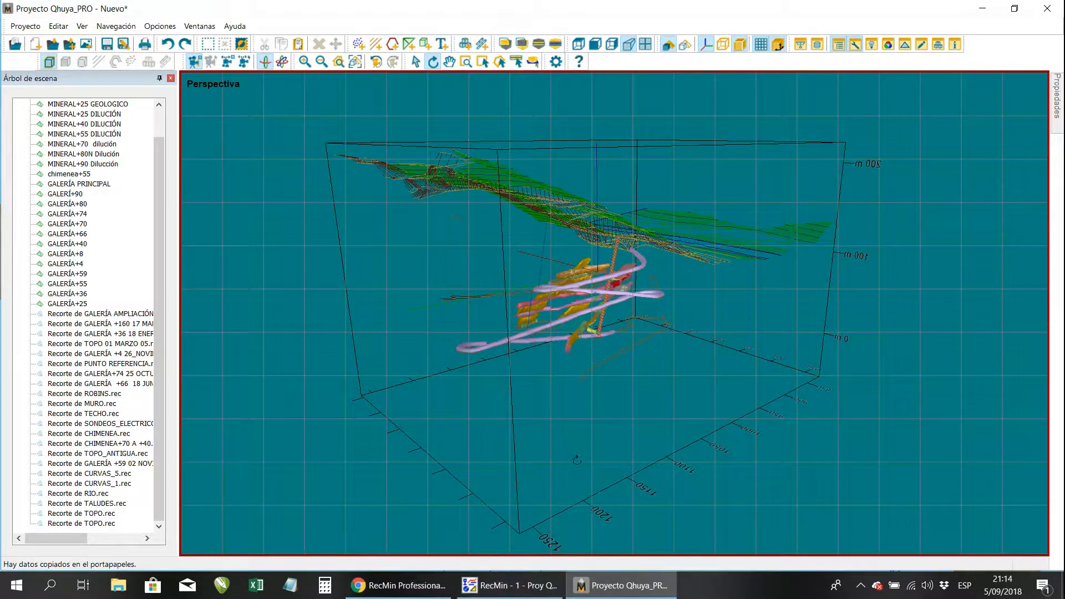
left_click_drag(752, 322, 496, 334)
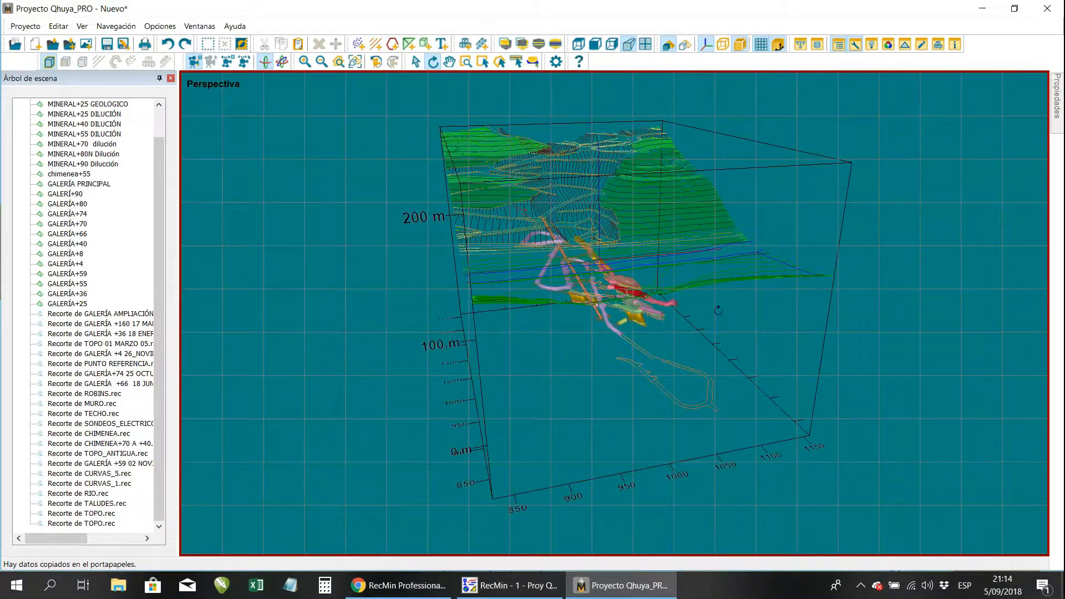
Hide the background grid and the coordinate box around the model, and show them again
left_click(761, 45)
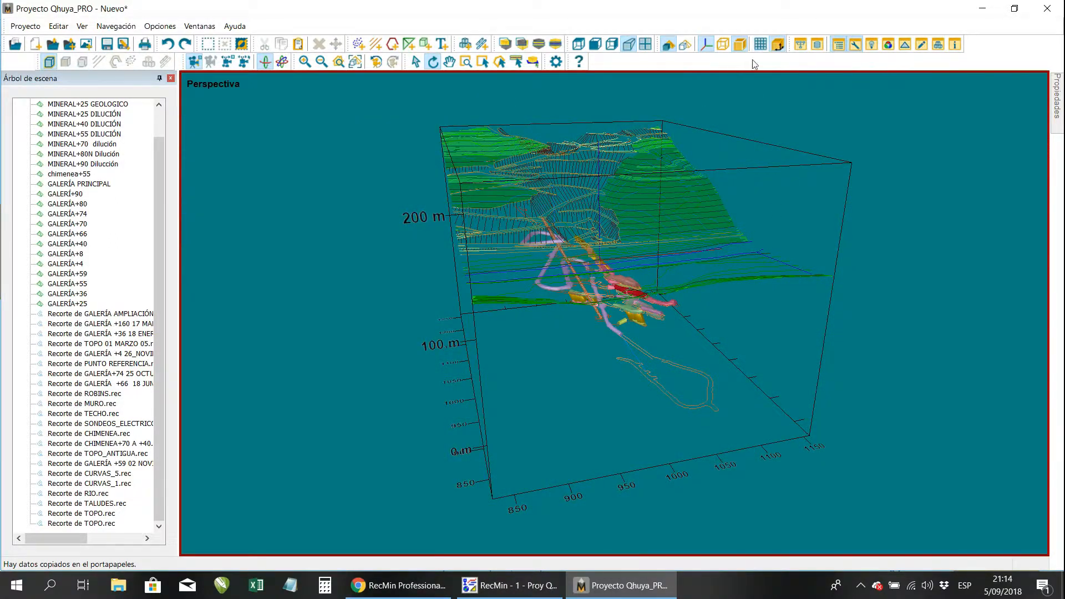
left_click(761, 45)
left_click_drag(781, 223, 678, 210)
left_click(779, 45)
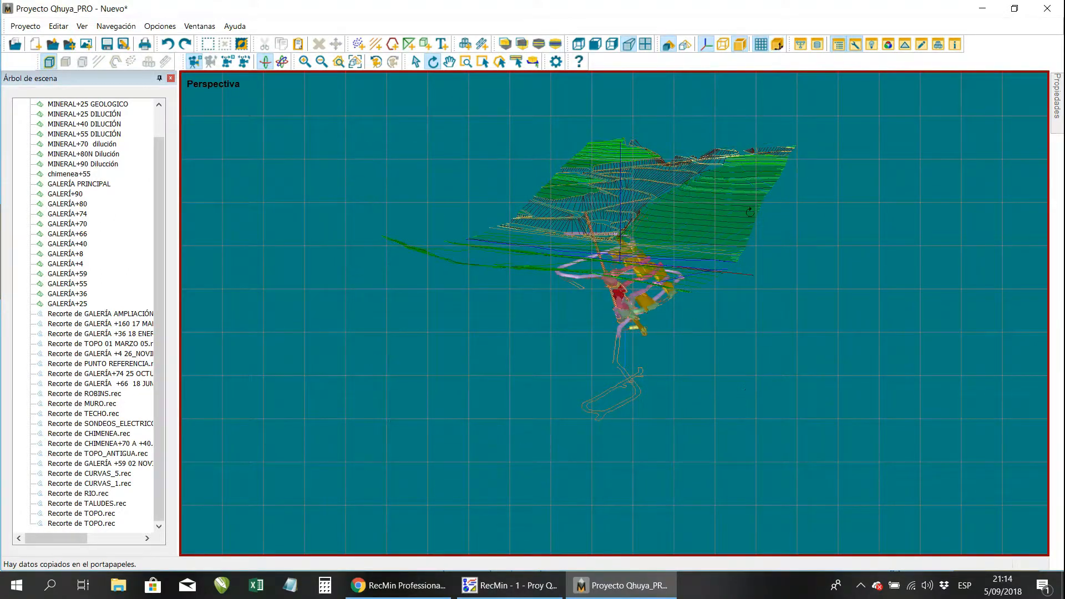
left_click(777, 46)
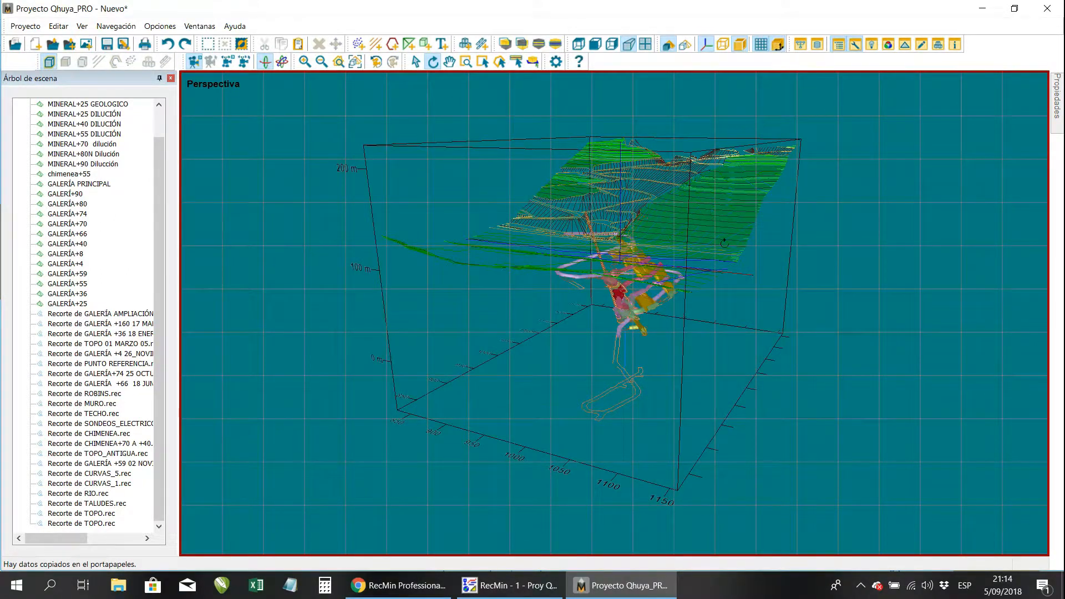
left_click_drag(637, 274, 523, 278)
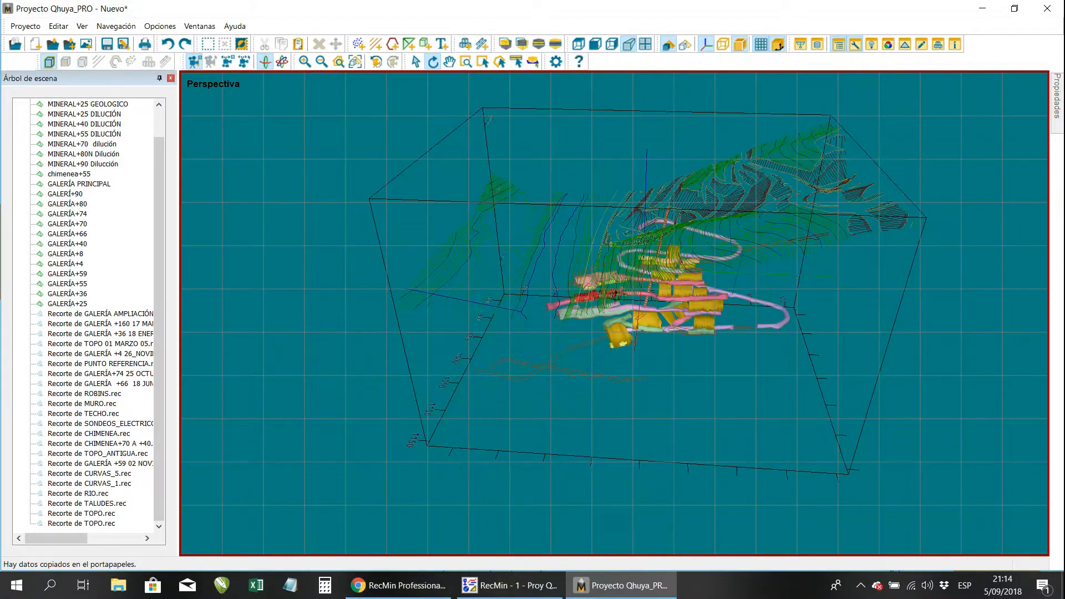
left_click_drag(664, 249, 593, 223)
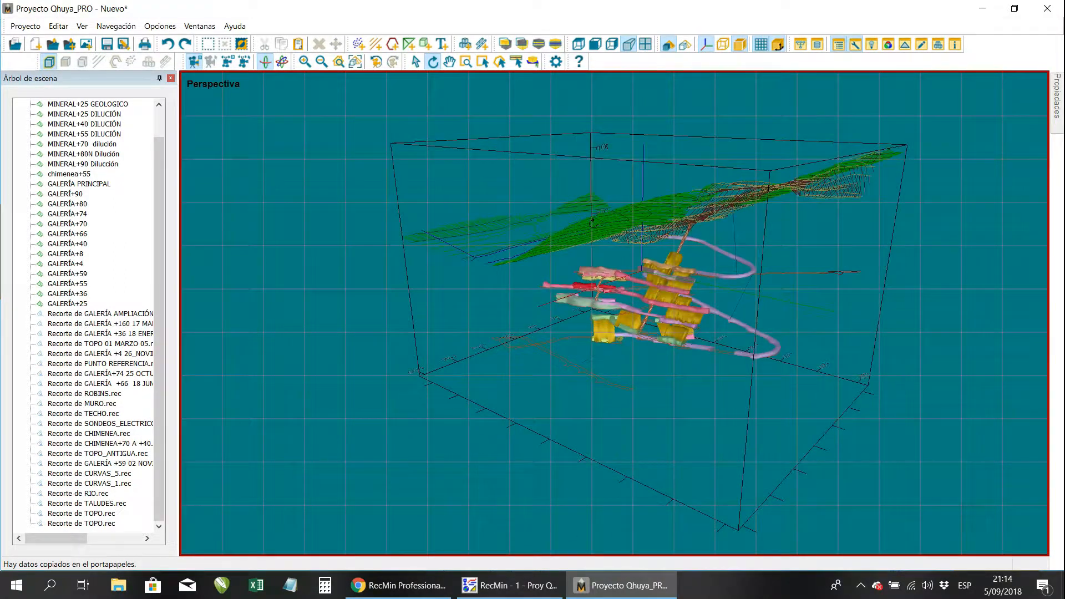
Review the save-as options for the scene with the RecMin Pro (*.rmrx) file type, and cancel without saving
left_click(26, 27)
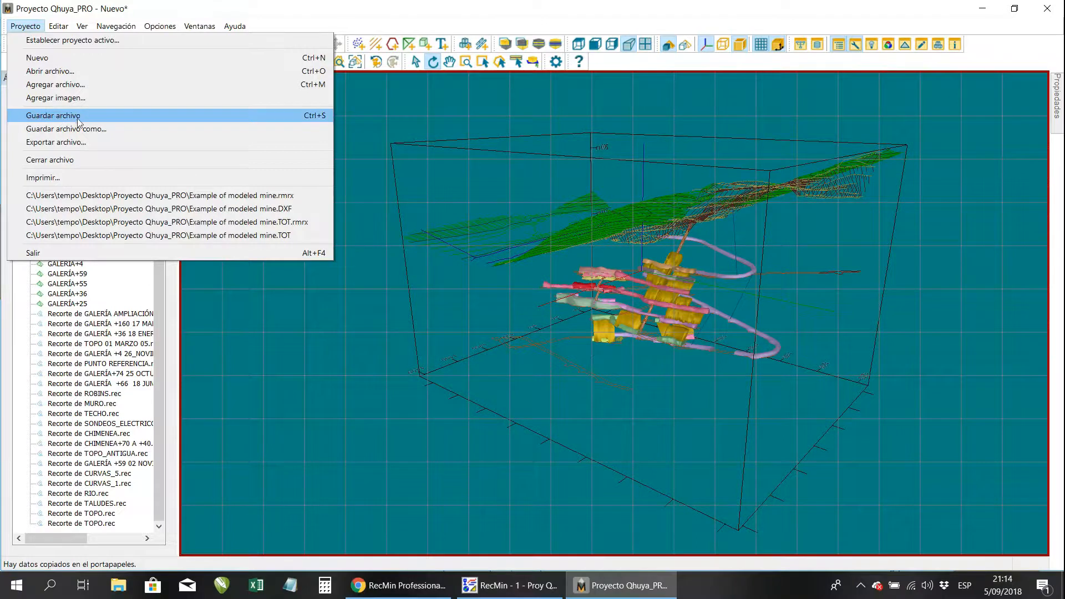
left_click(107, 128)
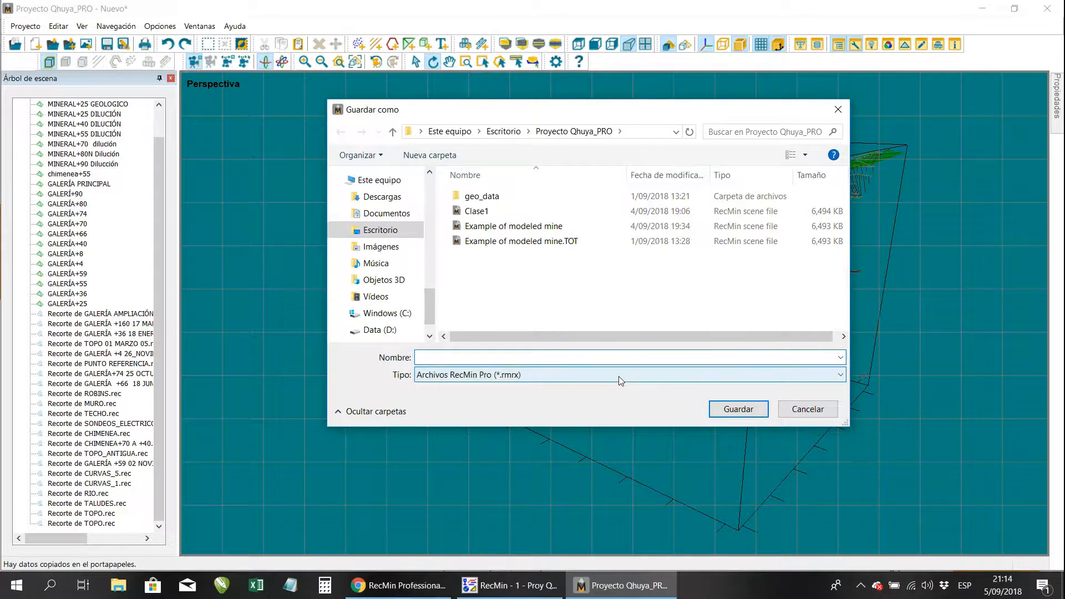
left_click(800, 414)
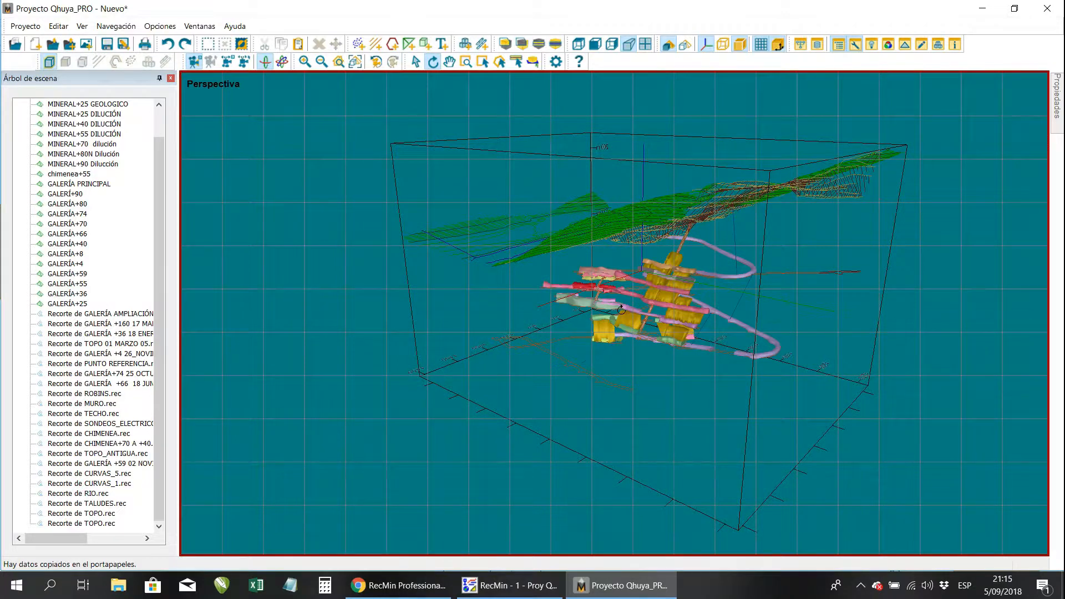
View the scene from another side and switch to RecMin to compare it with the pasted model
left_click_drag(768, 276, 629, 289)
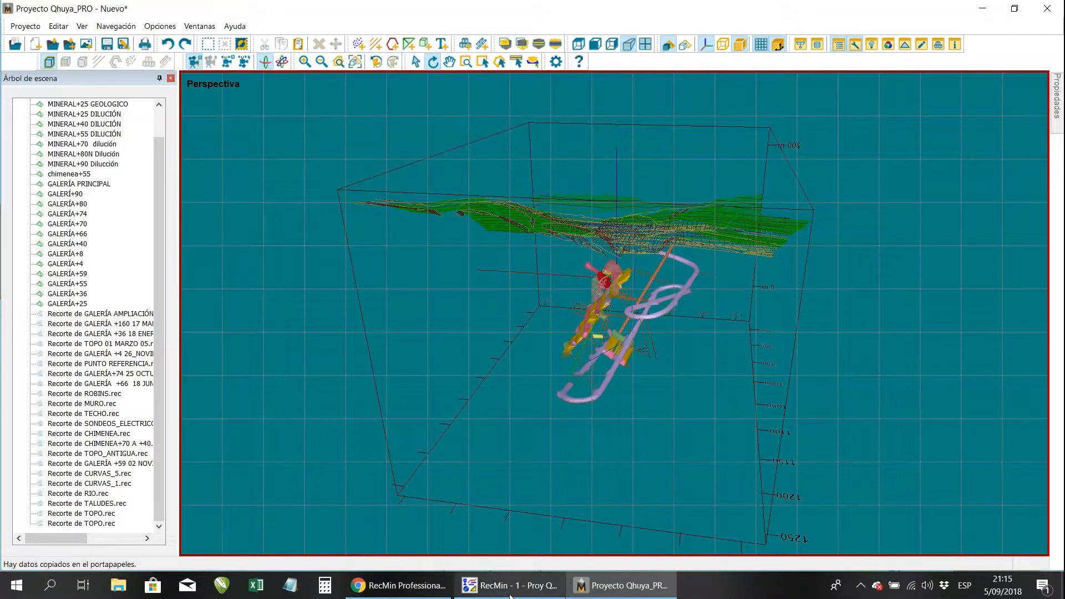
left_click(511, 588)
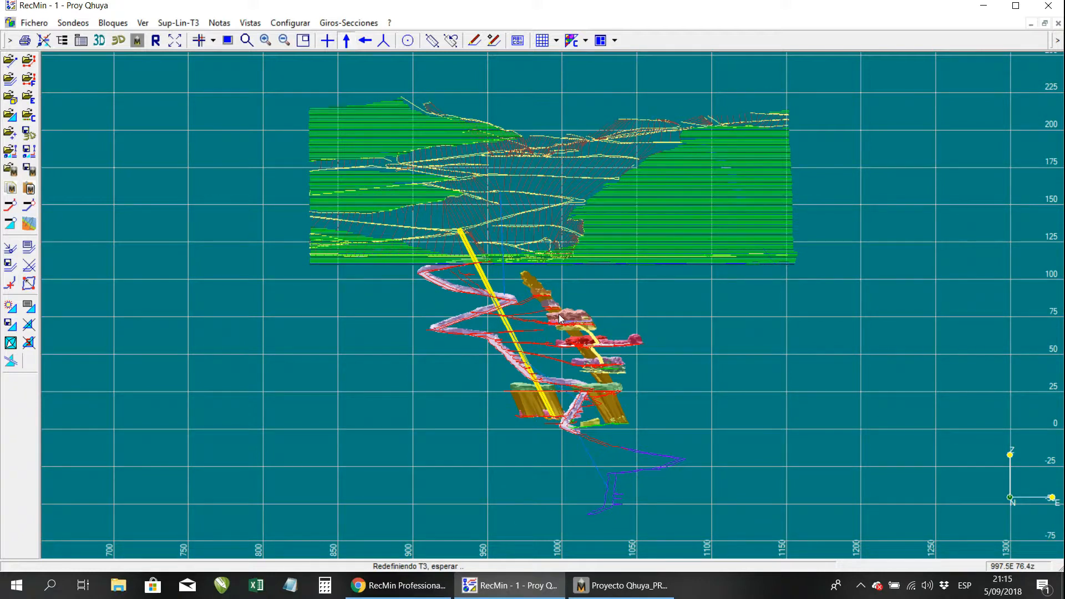
Switch to the browser to look over the SolMine home page at solmine.pe, and minimise all open windows
left_click(415, 594)
left_click(89, 3)
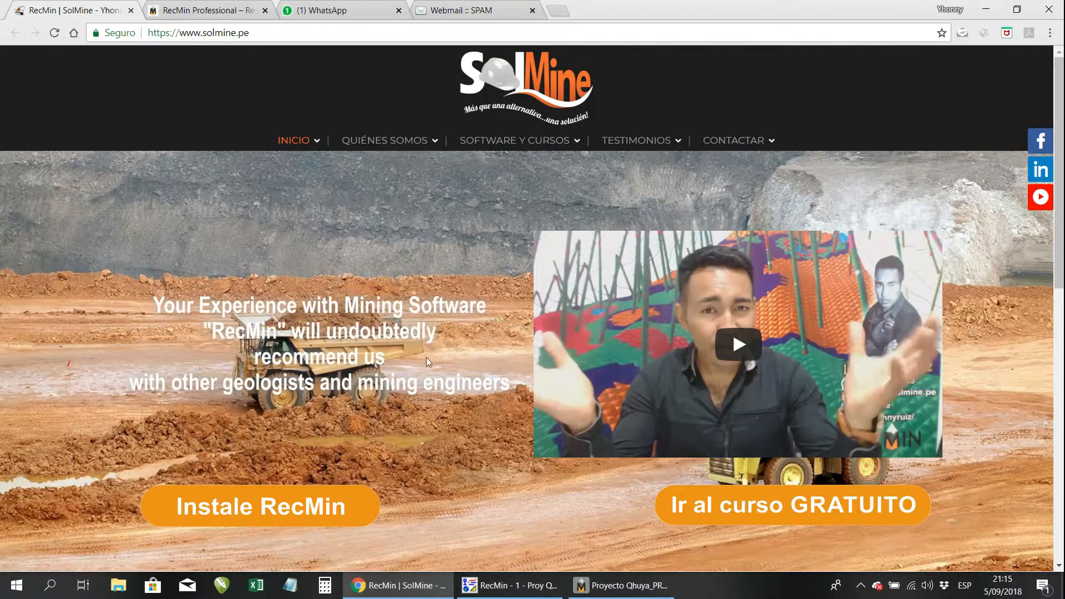
scroll(427, 361, "down", 7)
scroll(427, 360, "up", 7)
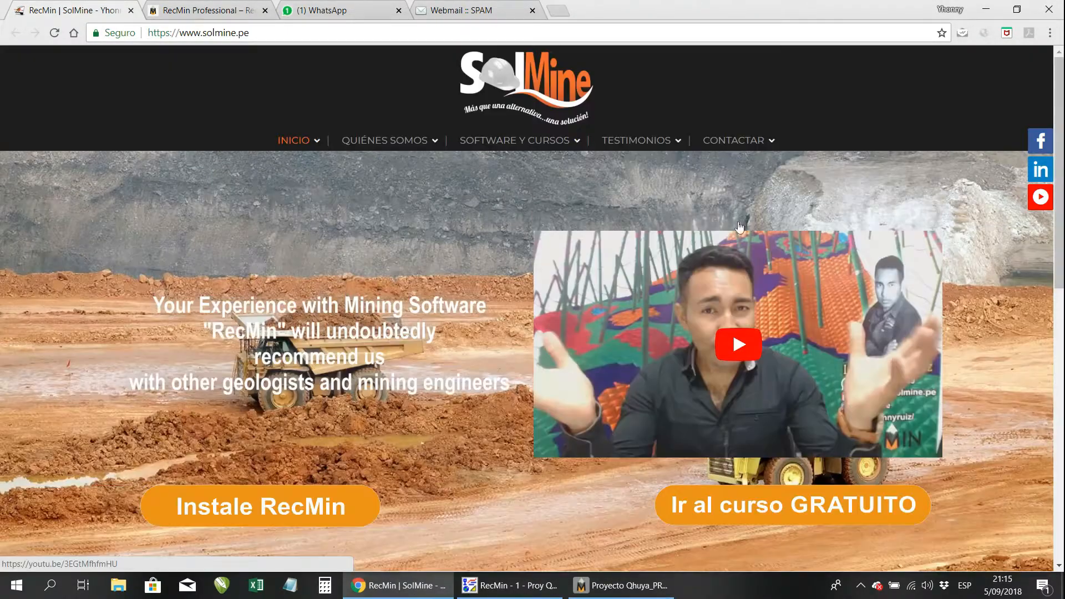
left_click(981, 9)
left_click(979, 10)
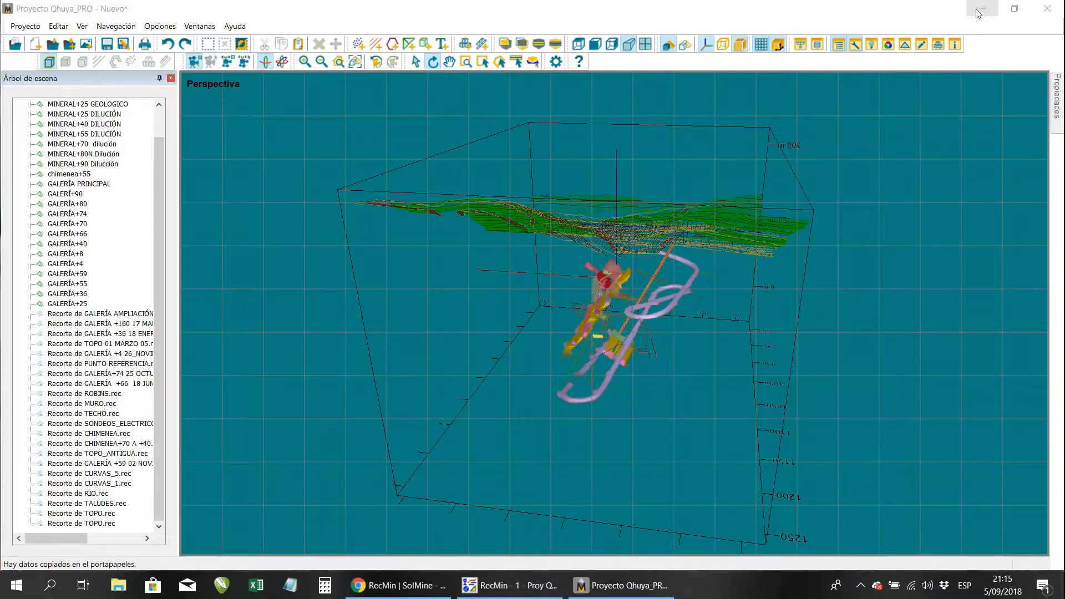
left_click(981, 9)
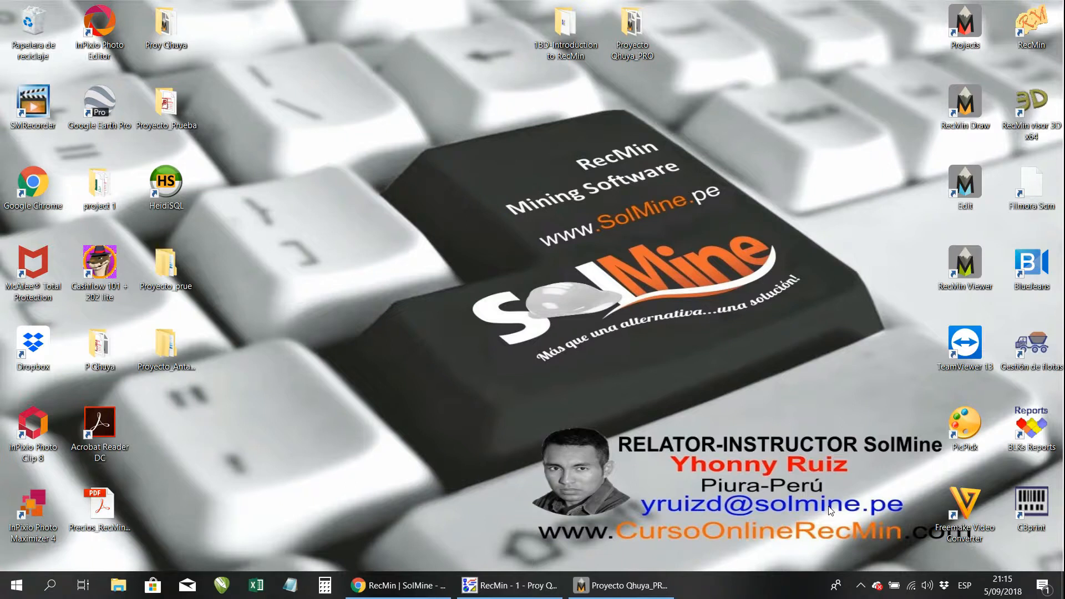
Restore the Proyecto Qhuya_PRO scene and inspect the terrain and galleries from several angles
left_click(638, 586)
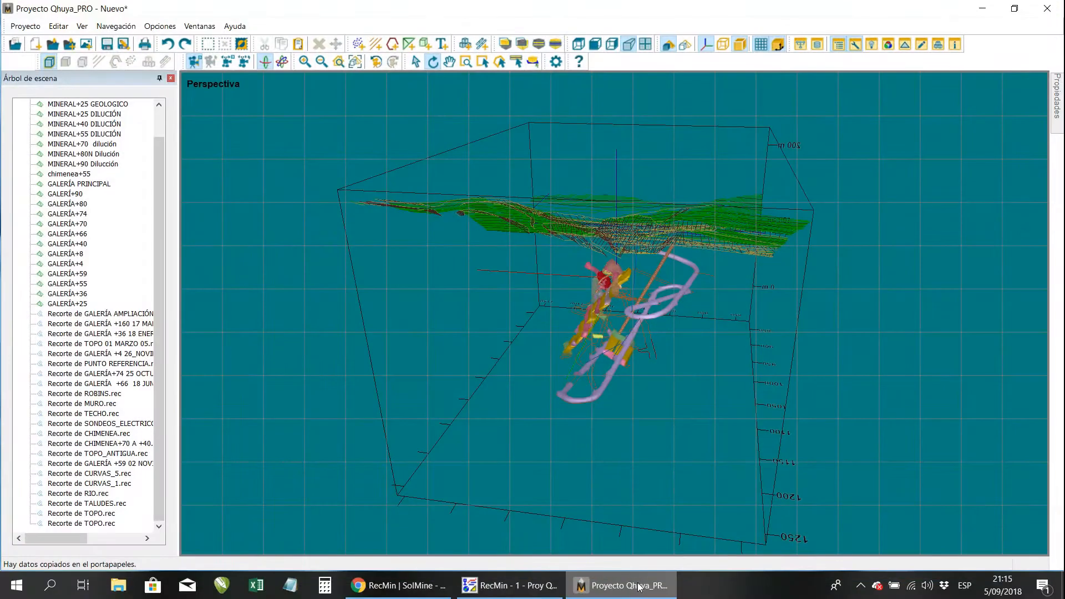
left_click_drag(774, 325, 660, 326)
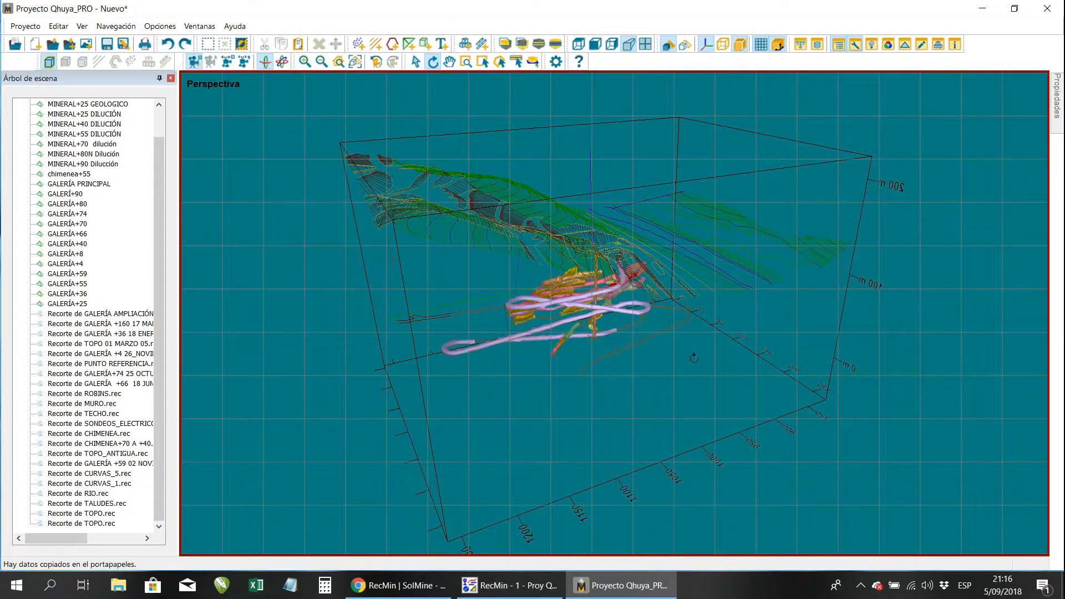
left_click_drag(724, 319, 543, 314)
left_click_drag(668, 299, 757, 321)
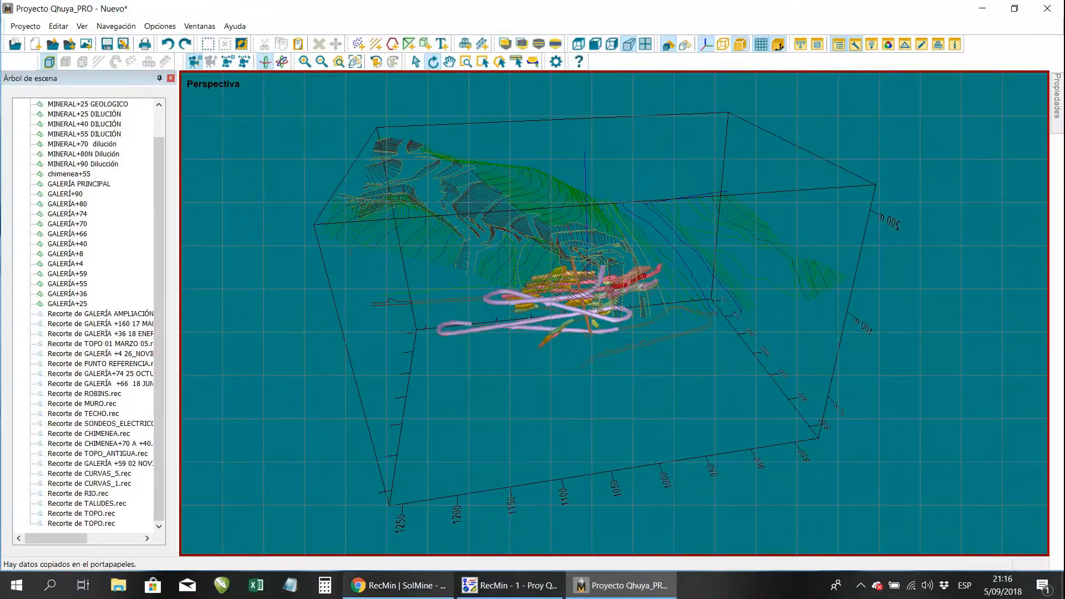
Switch to the browser and look over the RecMin Professional page on recmin.com
left_click(398, 585)
left_click(200, 10)
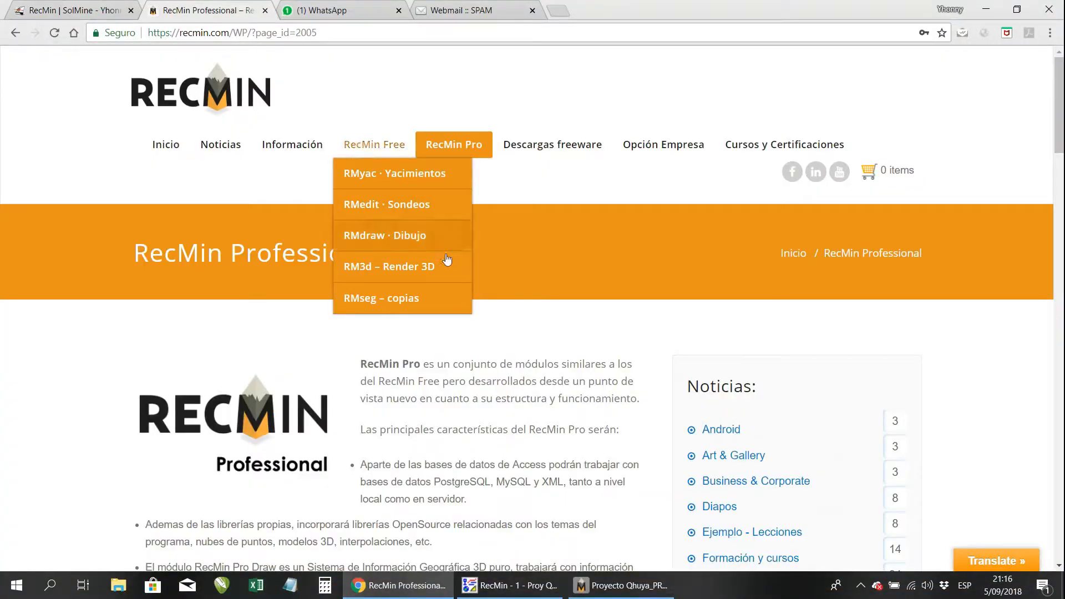
scroll(559, 327, "down", 3)
scroll(559, 328, "up", 3)
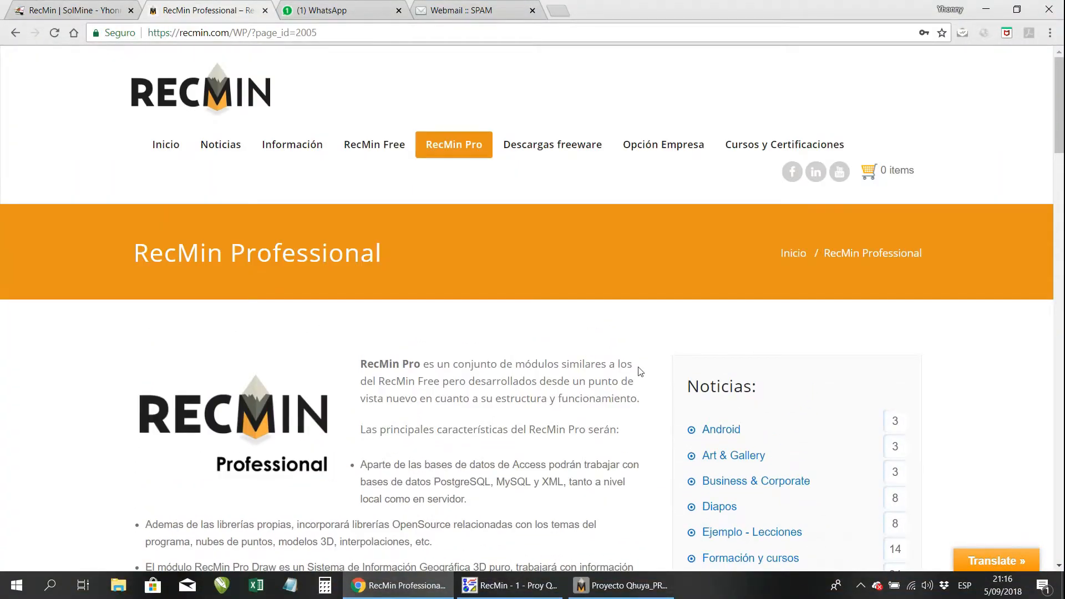
Switch to RecMin to check its copy of the model, and return to the Proyecto Qhuya_PRO scene to view it from above
left_click(527, 588)
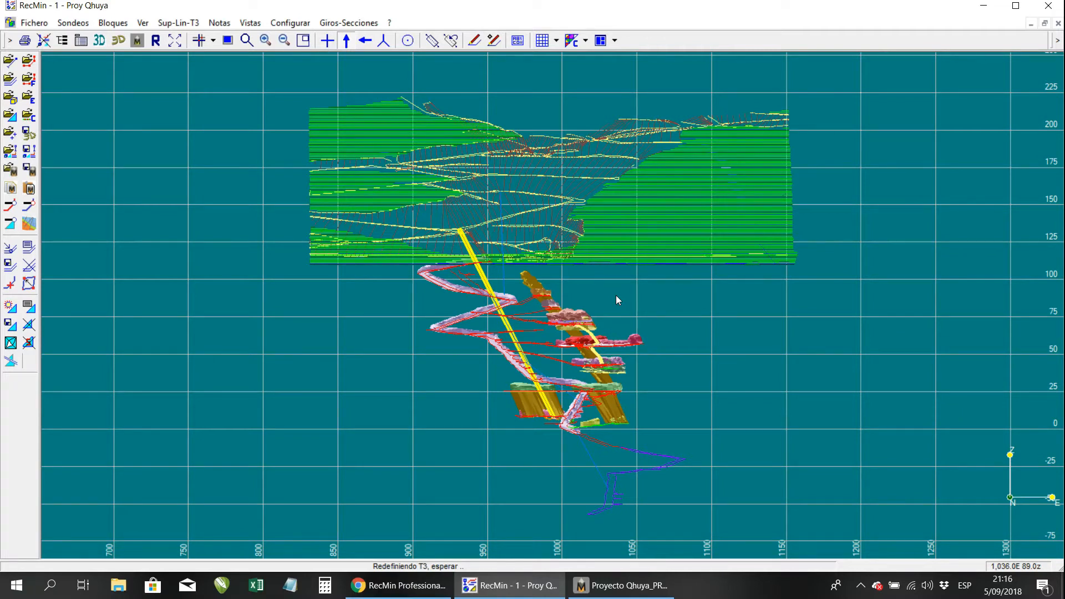
left_click(628, 595)
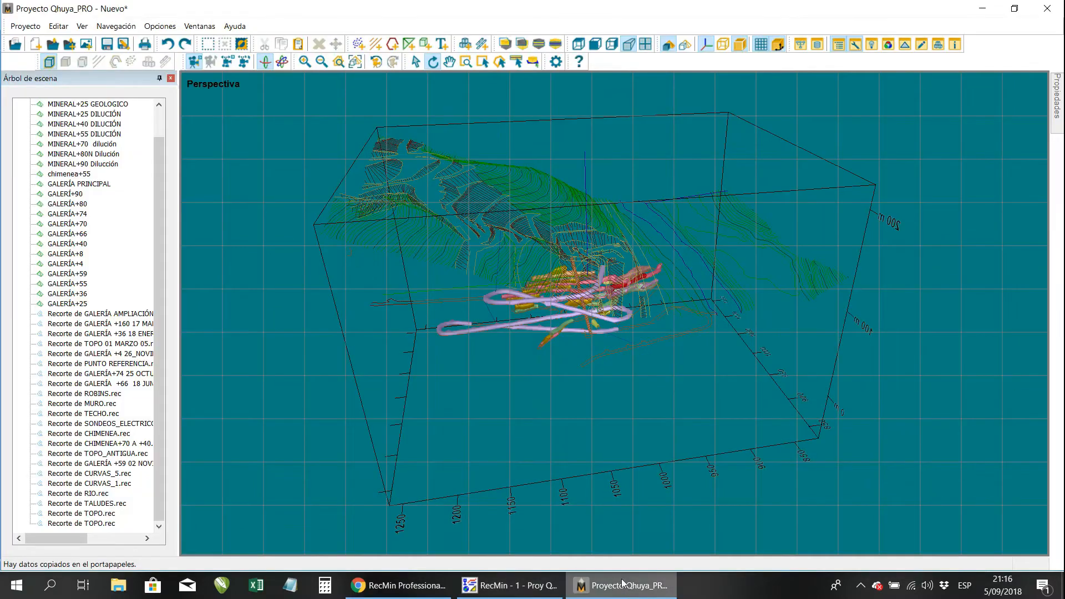
left_click_drag(634, 191, 547, 268)
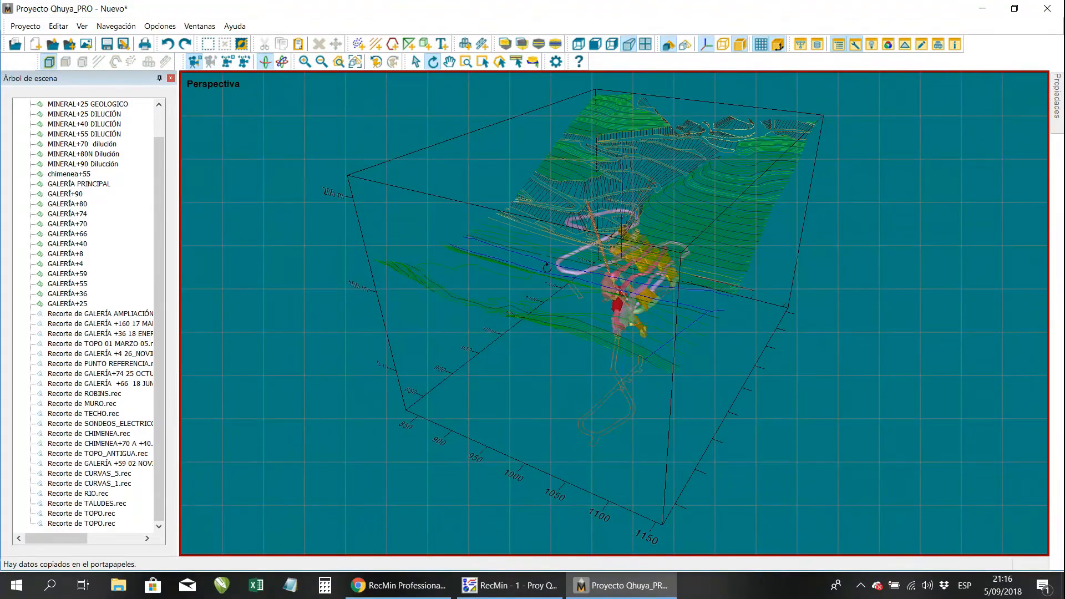